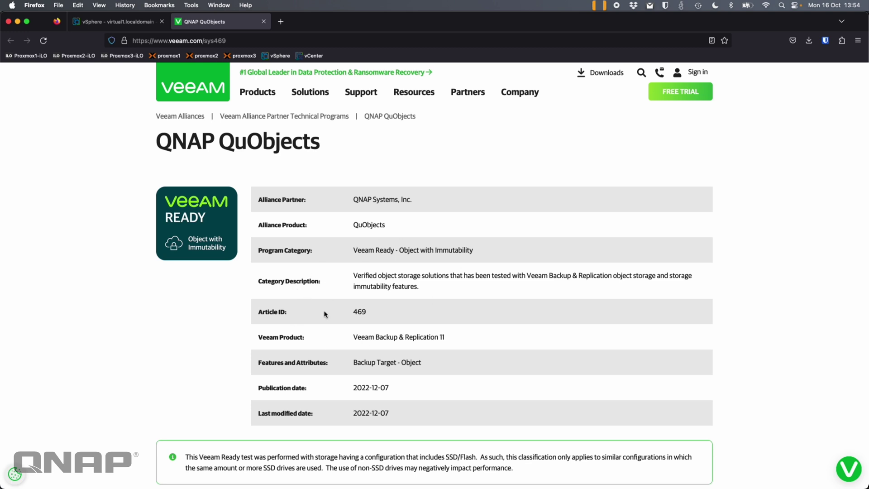
Step: Review the Veeam Ready listing for QNAP QuObjects, including its product details and testing configuration
scroll(357, 317, down, 3)
scroll(358, 317, up, 3)
scroll(357, 318, down, 5)
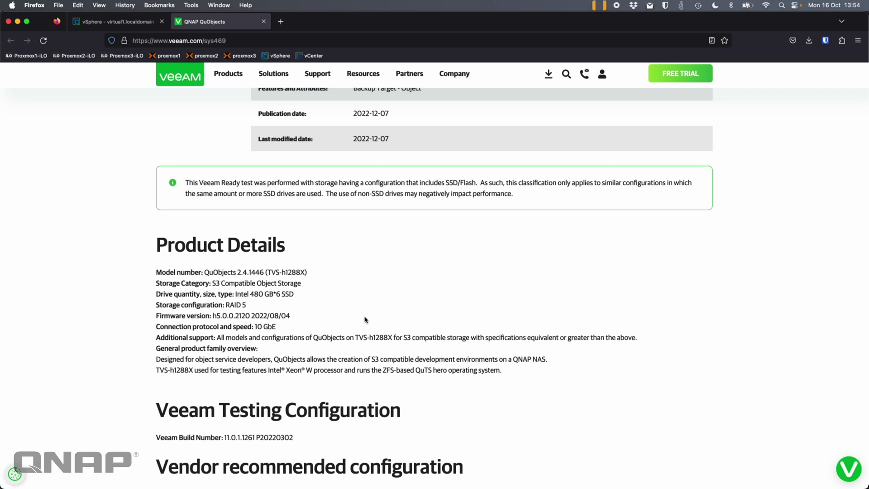
scroll(365, 319, up, 6)
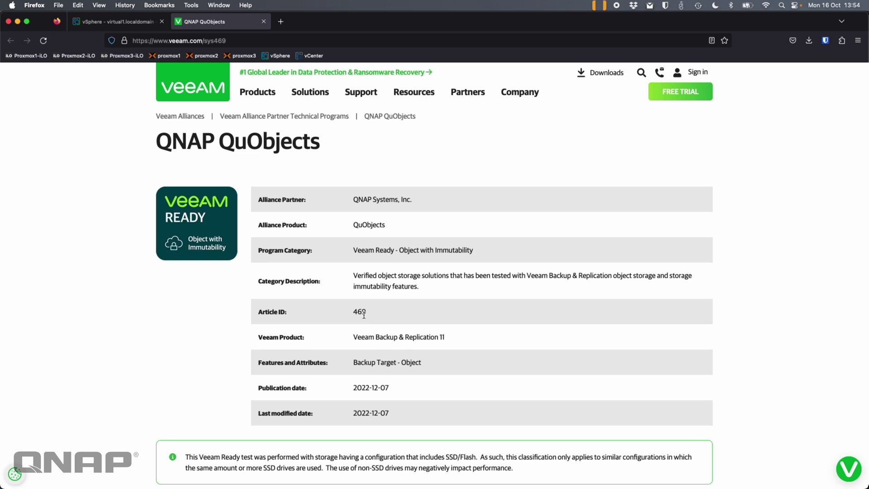
Step: Switch from the Veeam page through the vSphere Client to the WinServ2019 remote console and display the NAS desktop in Chrome
click(113, 24)
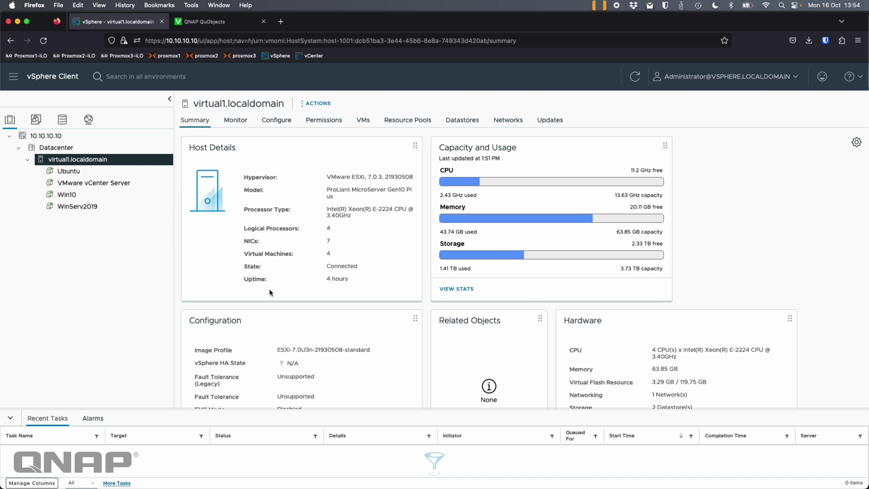
key(ctrl+Up)
click(250, 274)
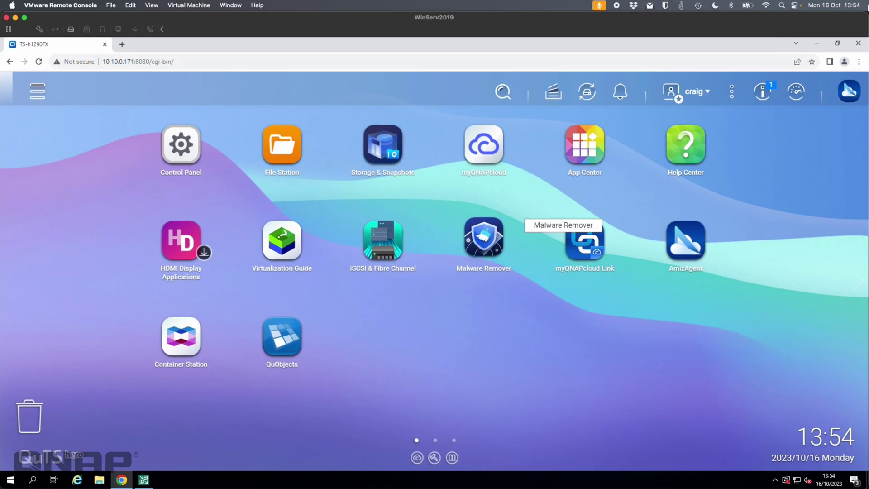
click(818, 44)
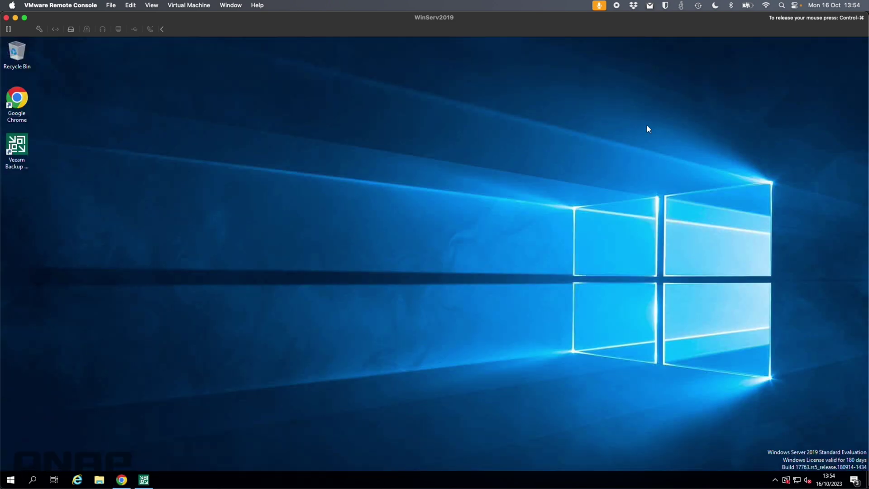
click(122, 483)
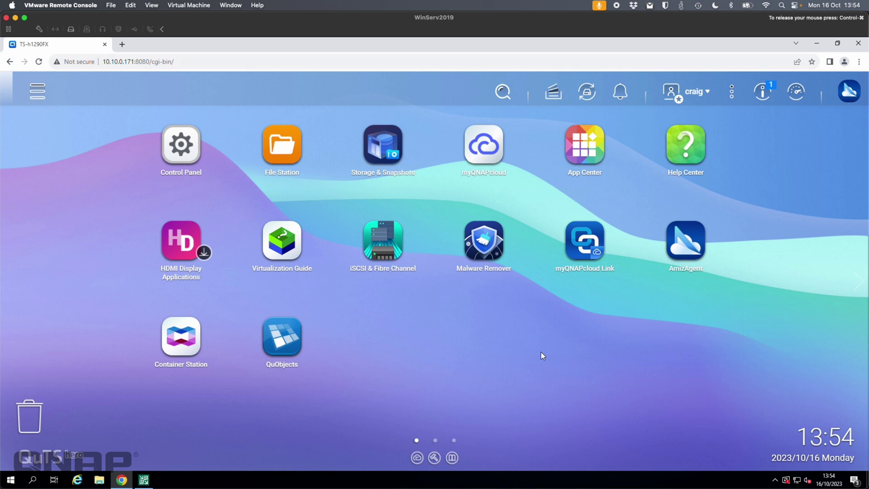
Step: Open QuObjects on the NAS desktop in a maximized window and examine its overview statistics
click(294, 345)
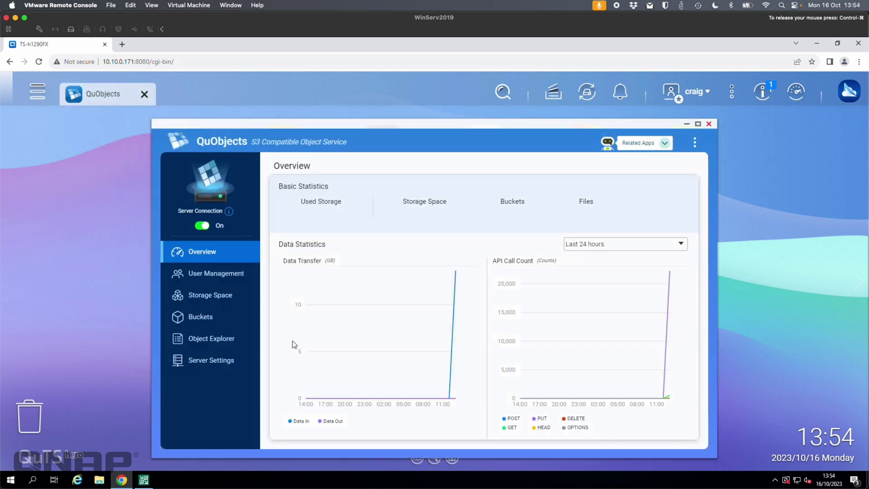
click(698, 124)
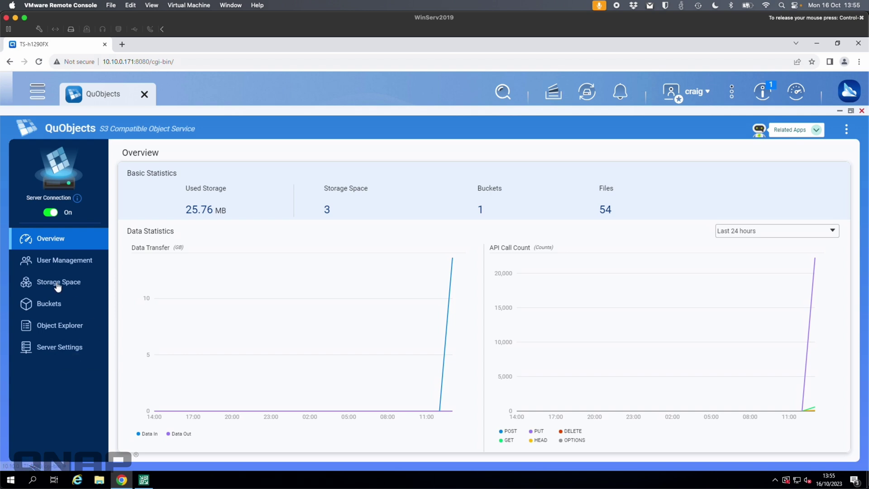
mouse_move(455, 235)
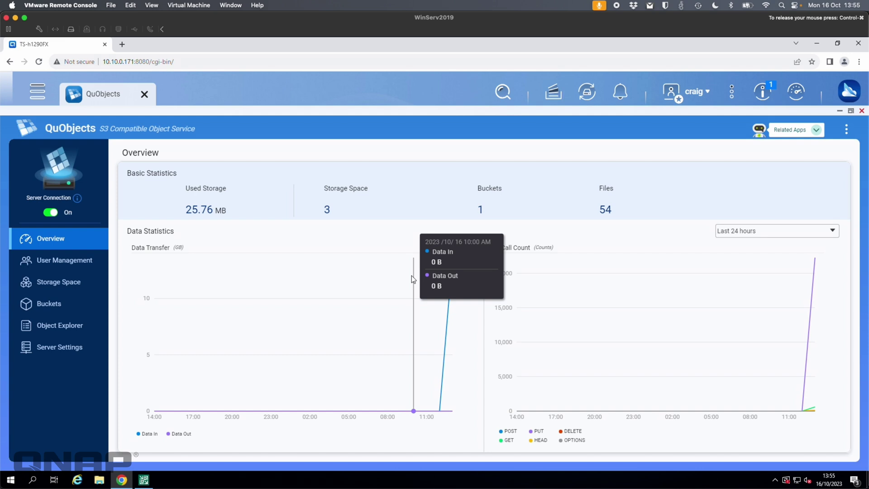
Step: Check which local users can be authorized for QuObjects, without adding any of them
click(39, 261)
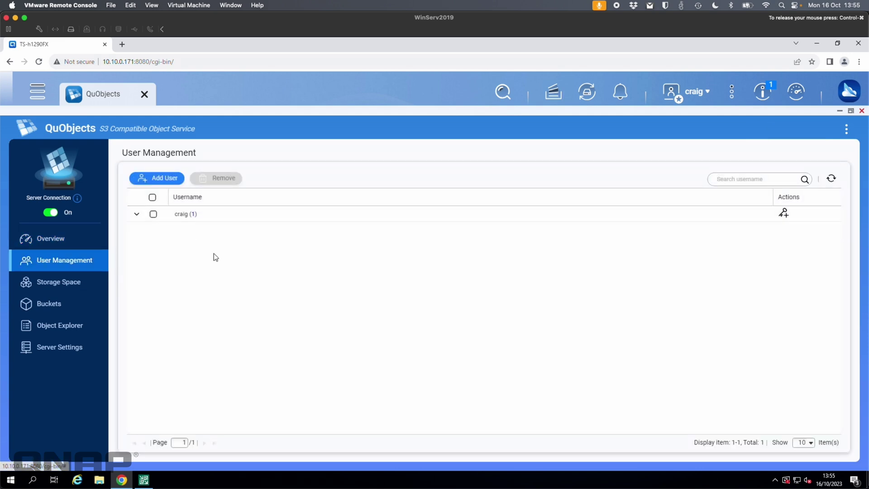
click(156, 178)
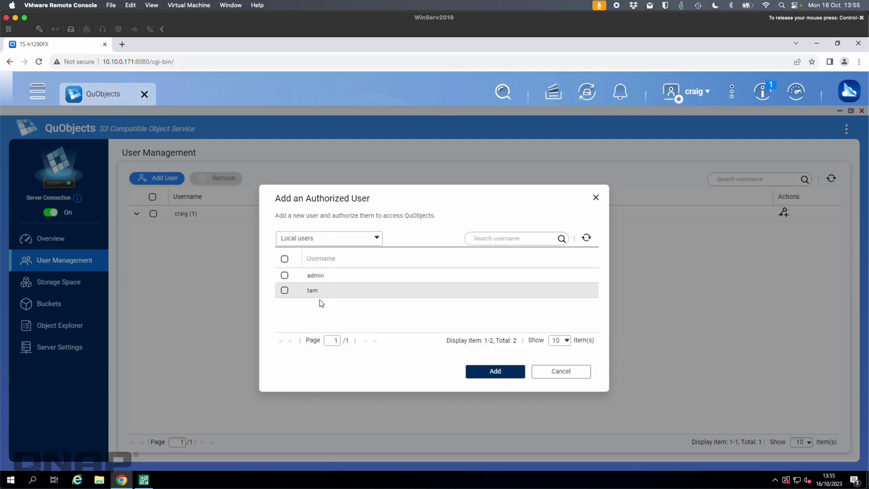
click(576, 369)
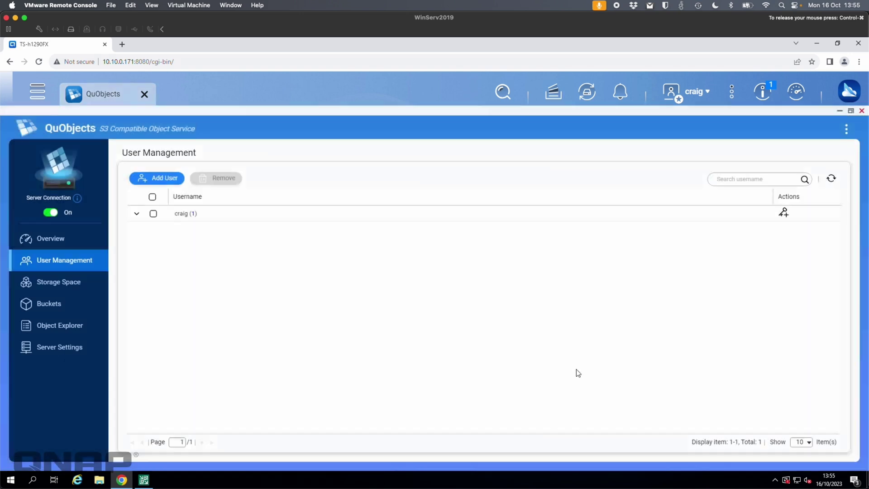
Step: Set up a new storage space with folder name QuObjects on Storage pool 1, auto-refreshing usage every 6 hours
click(63, 283)
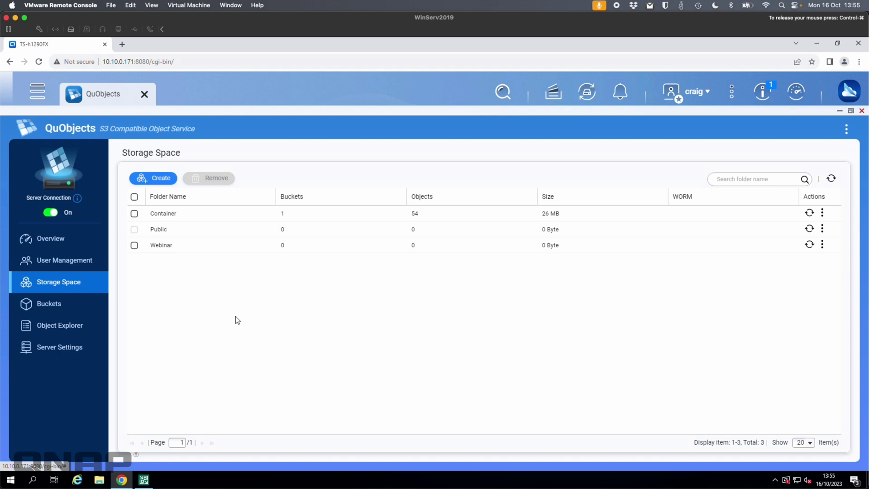
click(153, 178)
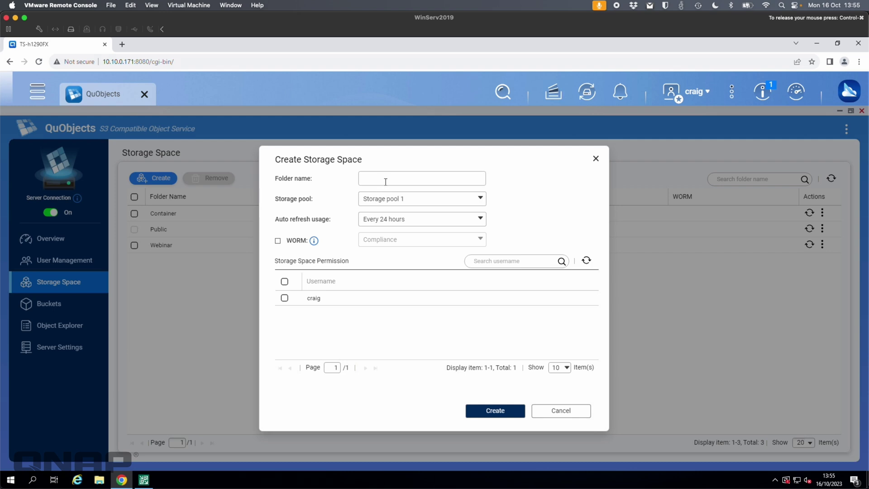
text(QuObjects)
click(404, 202)
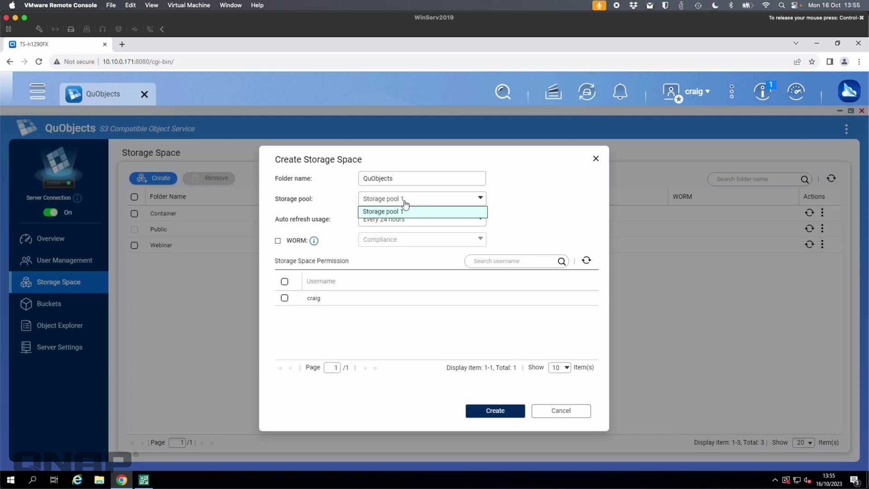
click(405, 212)
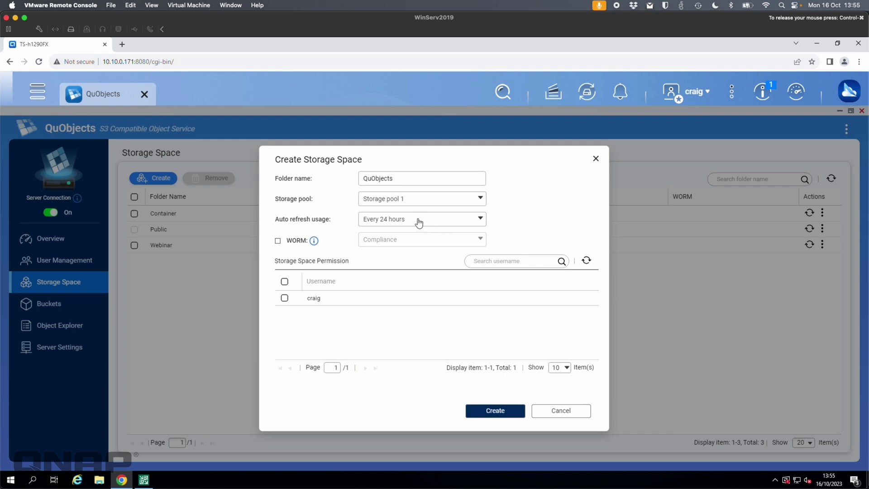
click(419, 221)
click(399, 246)
Step: Enable WORM for the new storage space and set its type to Enterprise
click(279, 242)
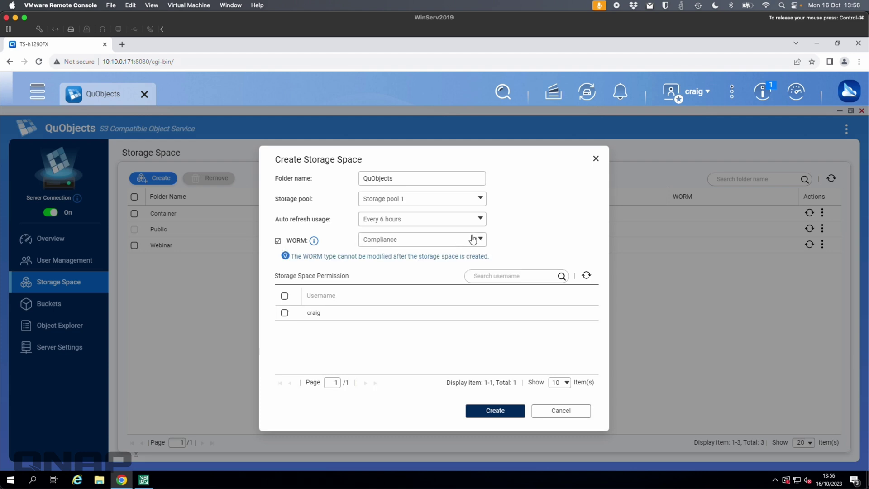
click(473, 239)
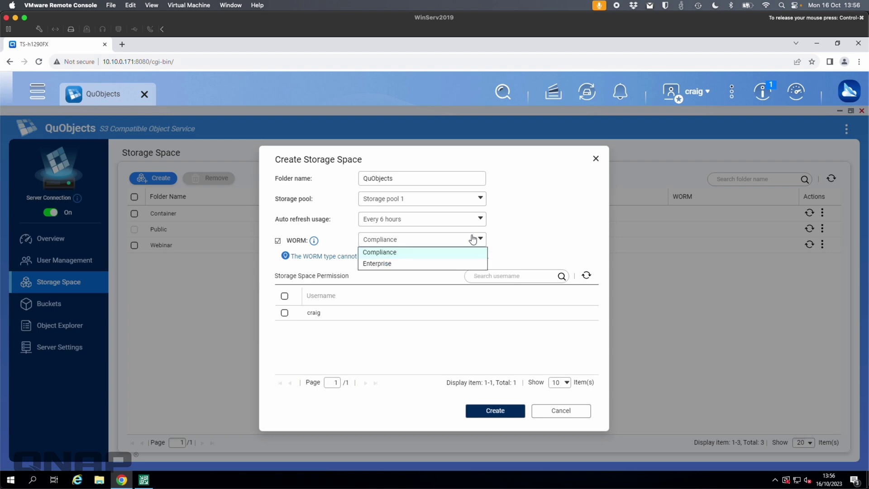
click(436, 266)
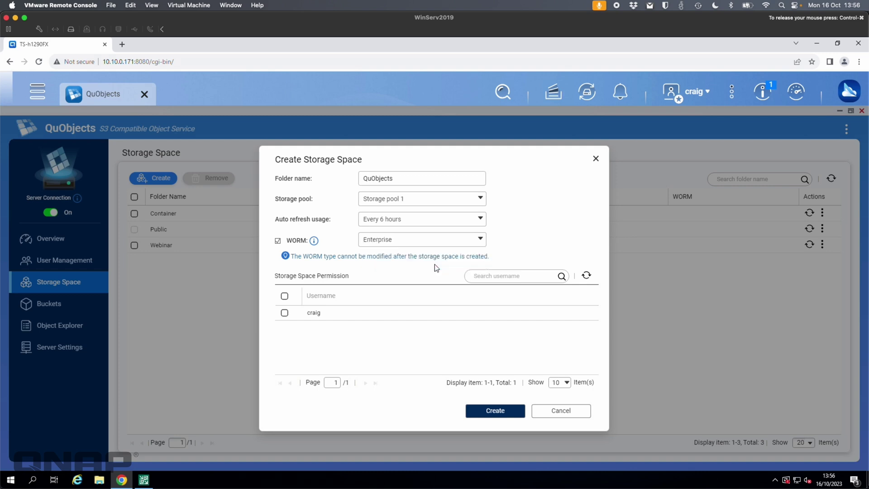
Step: Review the available WORM types and the WORM help note, leaving Enterprise as the choice
click(427, 240)
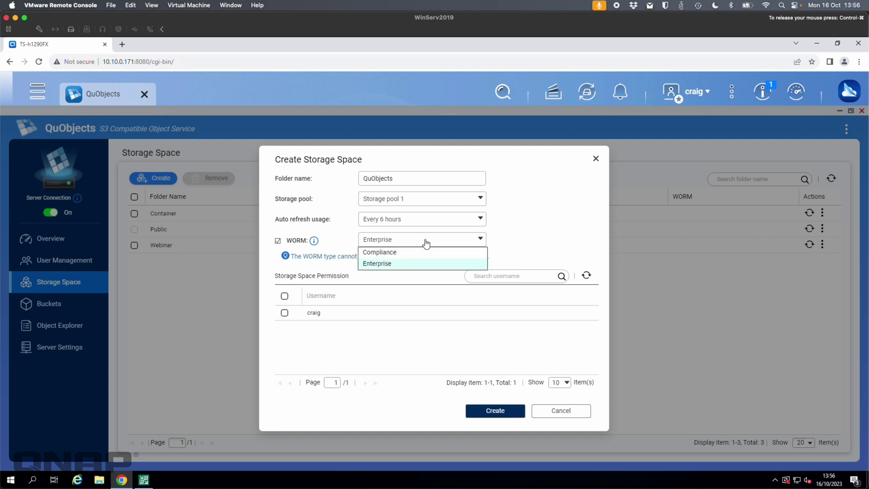
click(542, 232)
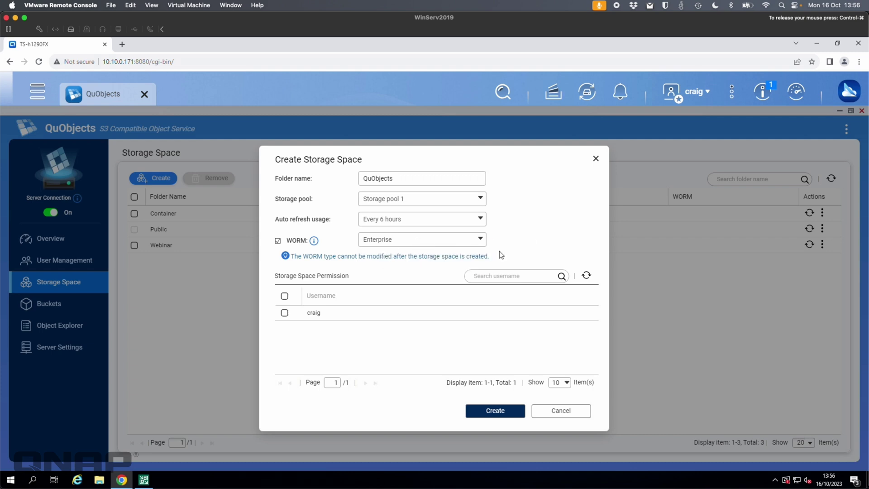
click(421, 244)
click(522, 231)
click(314, 242)
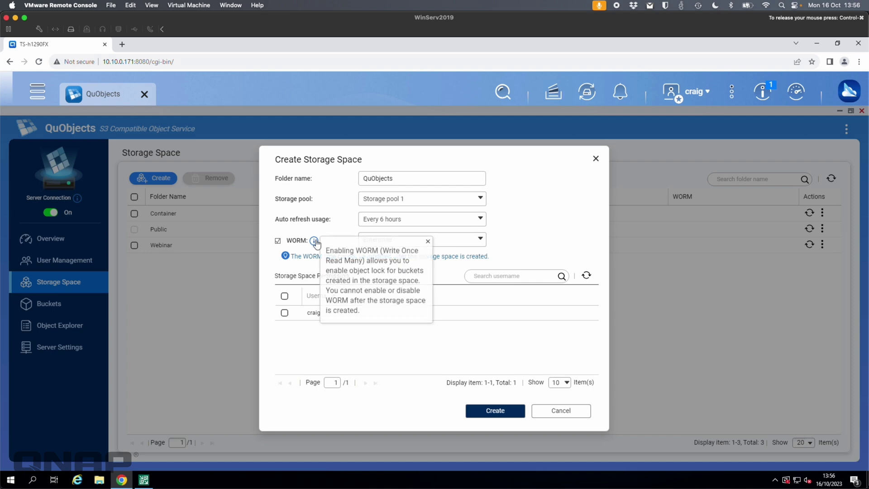
click(520, 226)
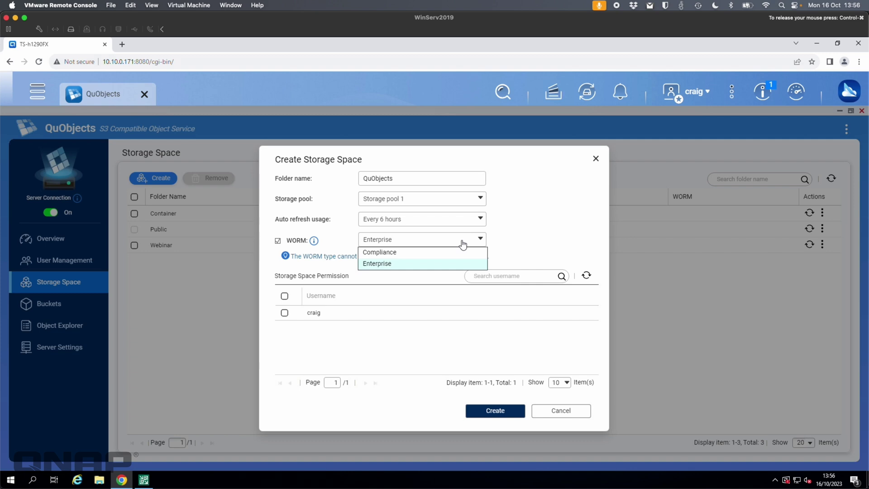
click(413, 263)
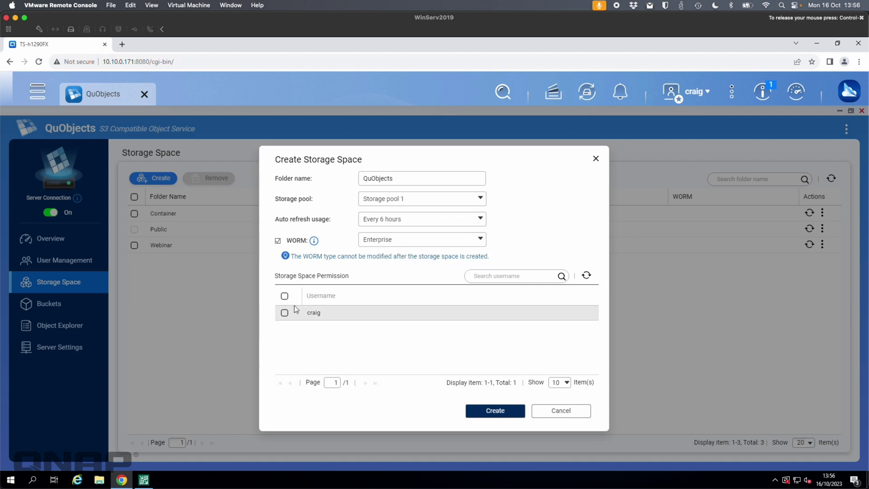
Step: Grant the listed user permission on the storage space and create it, accepting the WORM restriction
click(284, 313)
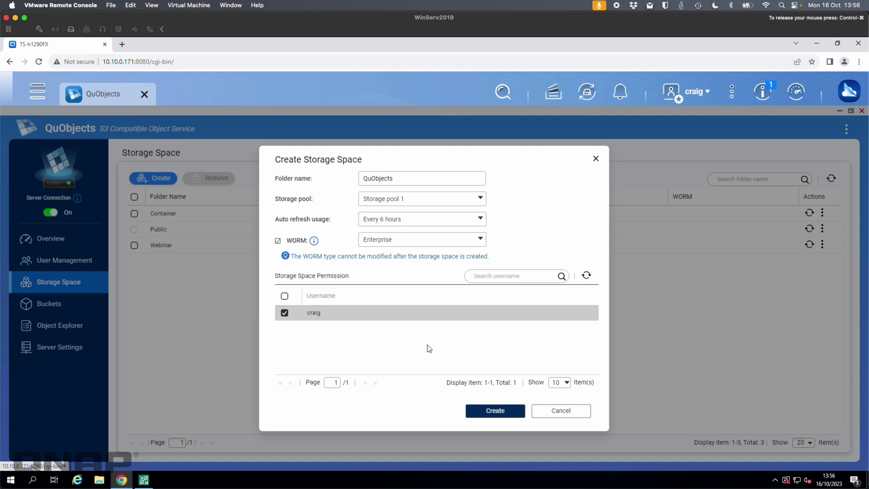
click(504, 413)
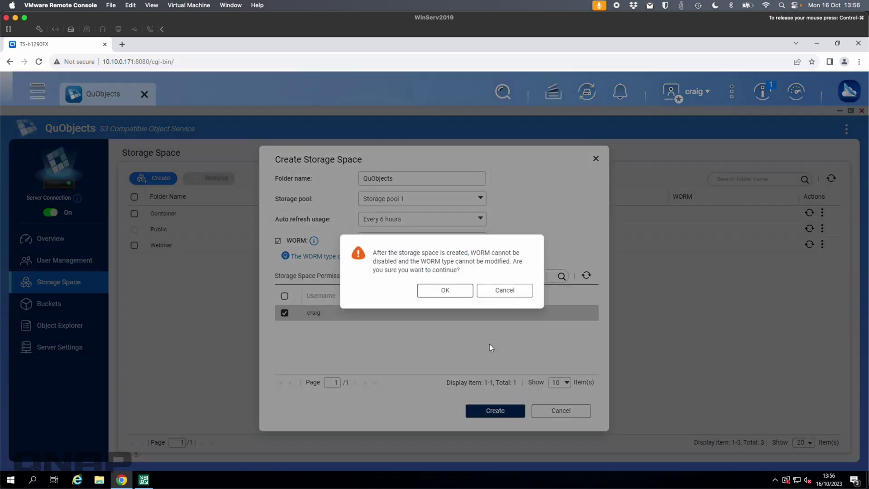
click(456, 290)
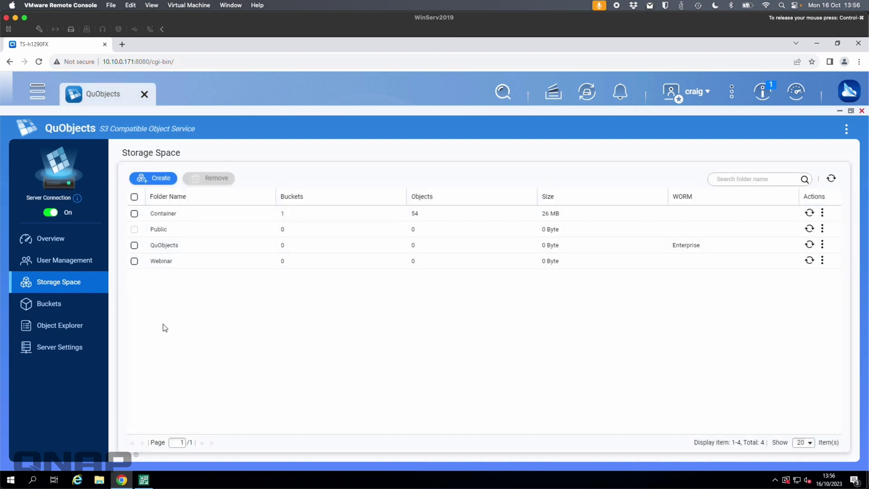
Step: Inspect the QuObjects shared folder in the Storage/Snapshots listing of Storage & Snapshots, and close that window
click(38, 91)
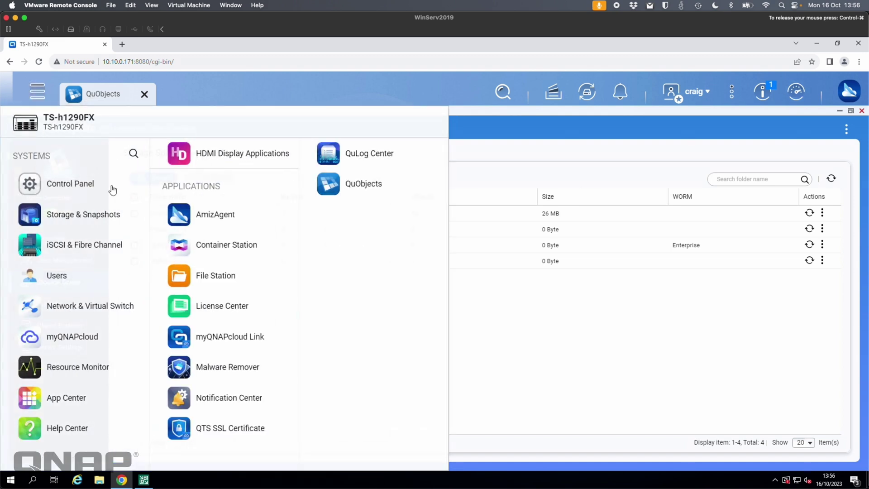
click(100, 211)
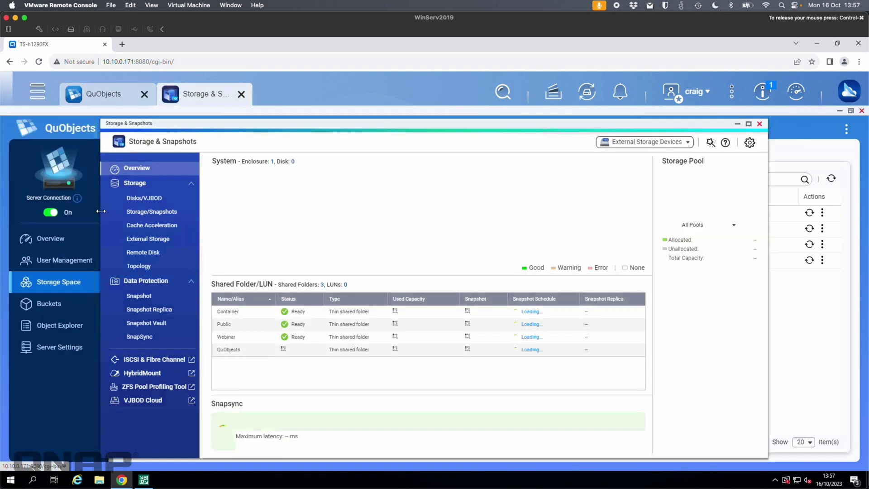
click(172, 216)
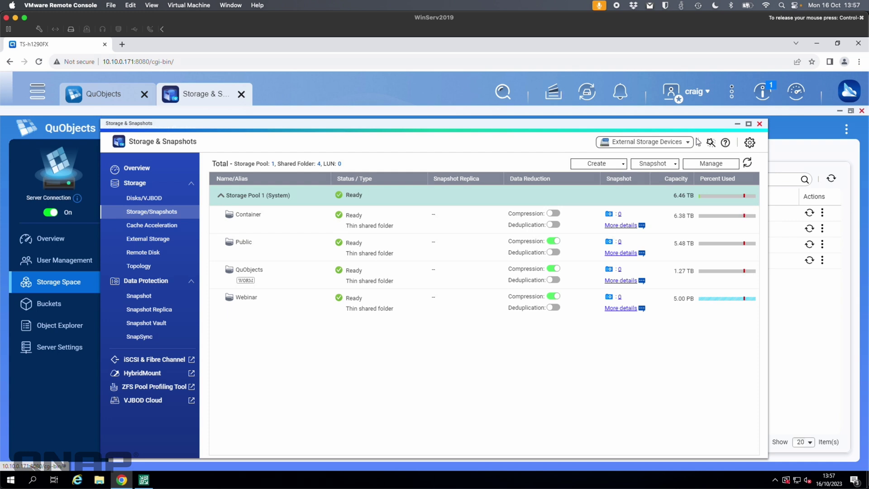
click(760, 124)
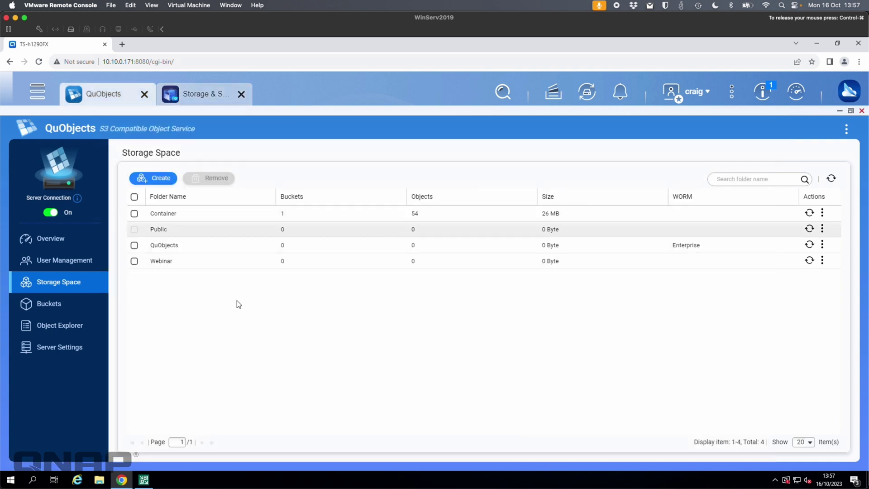
Step: Start a new bucket in the QuObjects storage space and name it Veeam-30days
click(53, 307)
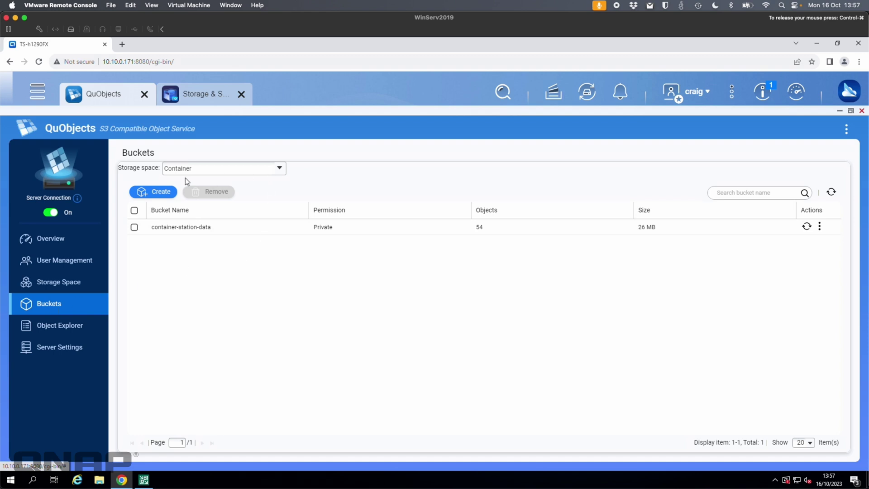
click(224, 176)
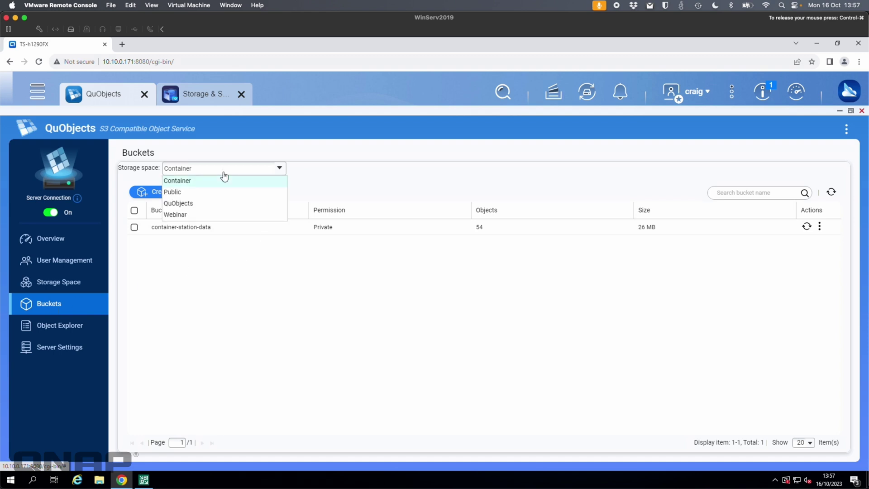
click(210, 205)
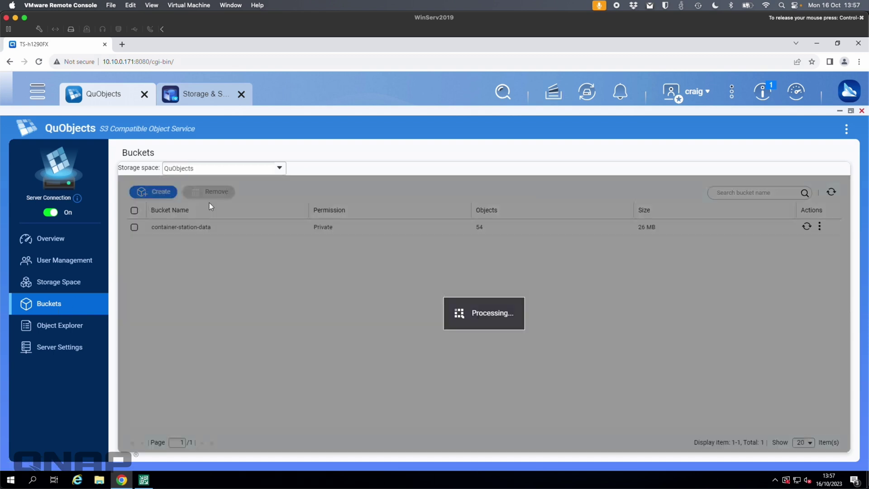
click(145, 192)
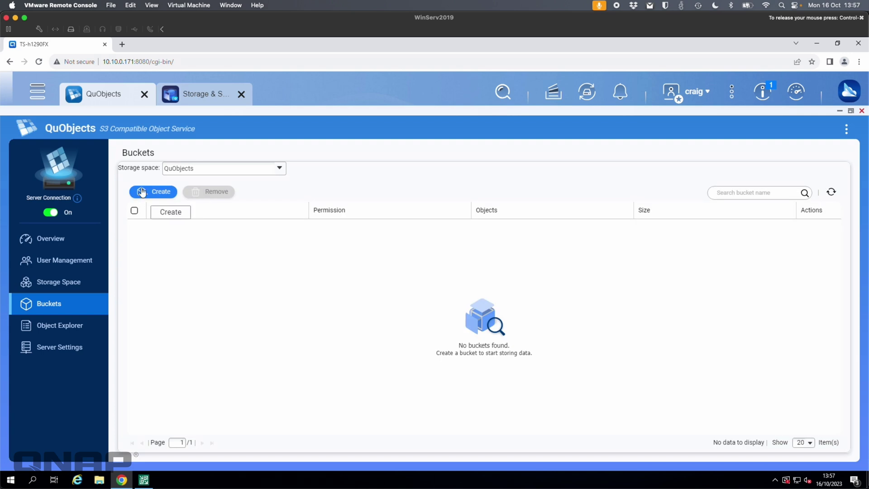
click(378, 248)
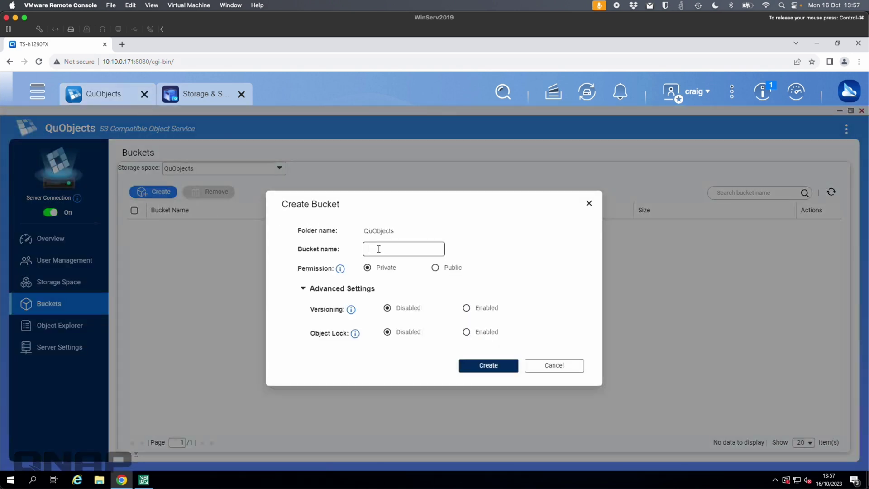
text(Veeam-30days)
Step: Enable Object Lock and Enhance S3 client compatibility for the bucket, then create it, accepting the permanent Object Lock
click(304, 292)
click(468, 333)
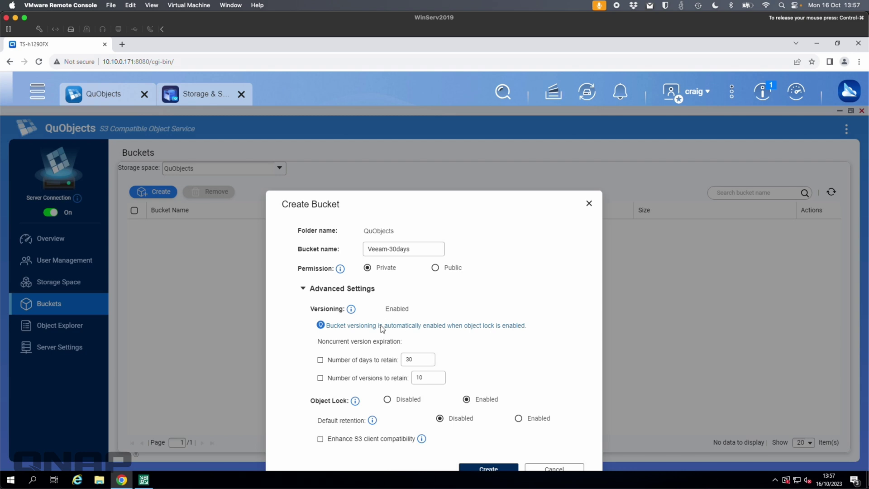
click(320, 439)
click(490, 471)
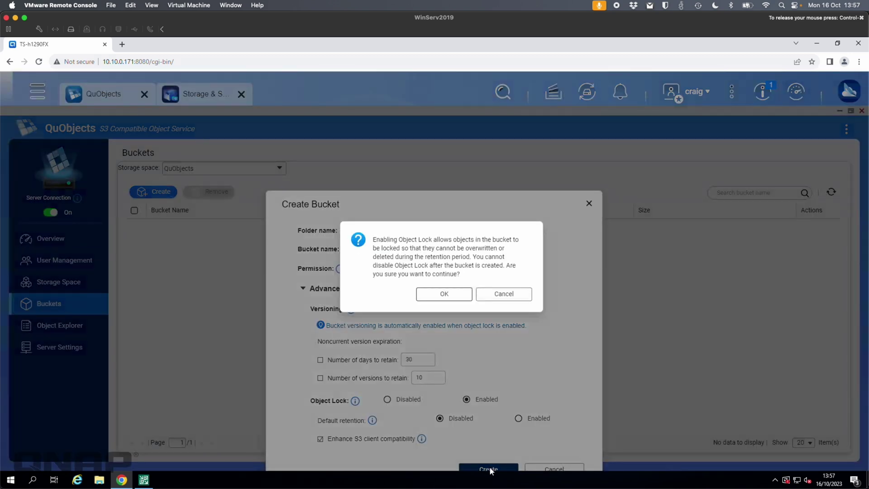
click(429, 297)
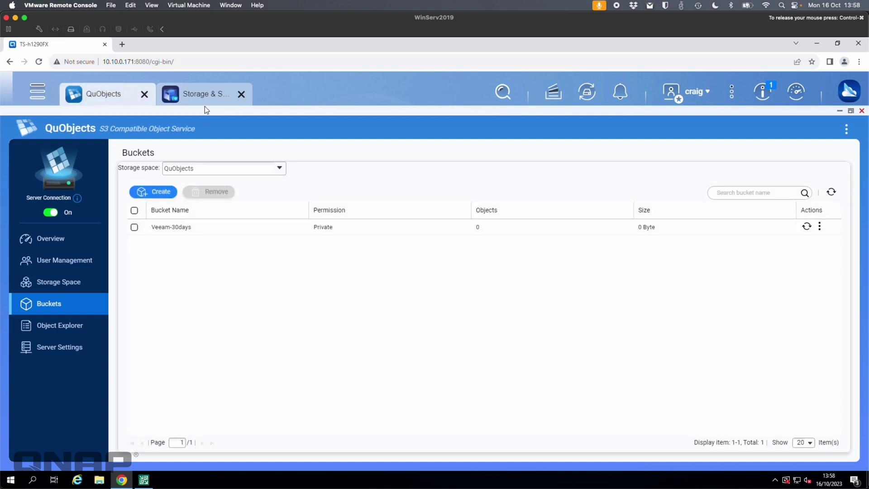
Step: Switch to Veeam Backup and Replication and maximize its window
mouse_move(148, 479)
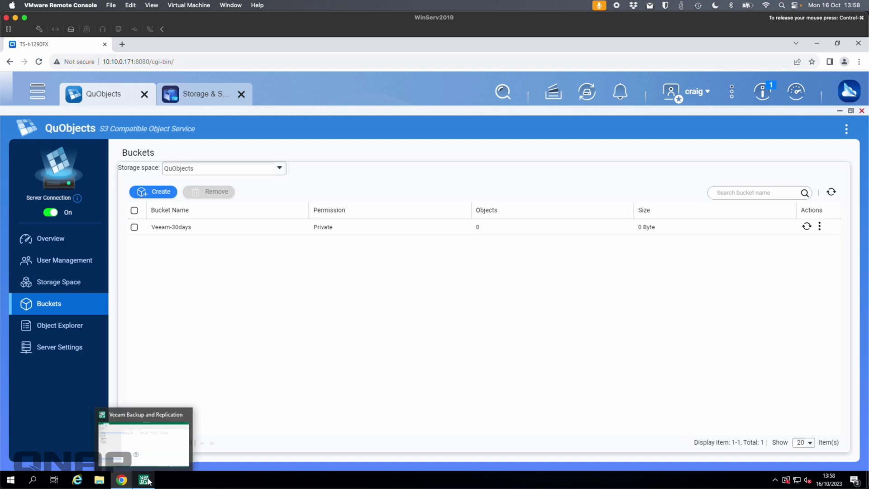
click(148, 480)
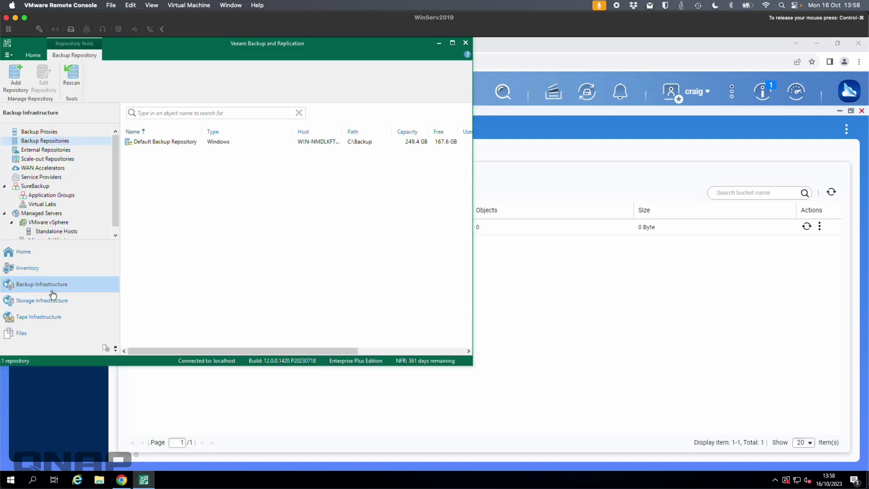
double_click(219, 44)
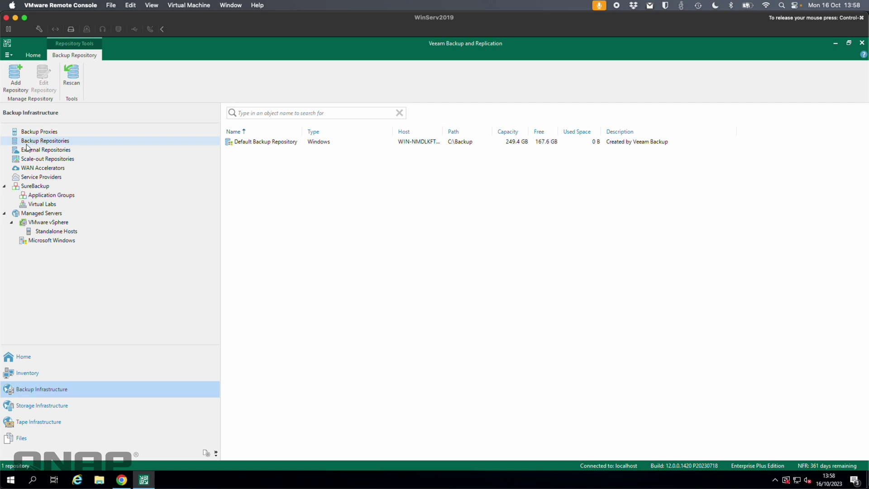
Step: Start adding an S3 Compatible object storage backup repository, name it ts-h1290fx, and continue to the account settings
right_click(262, 187)
click(294, 193)
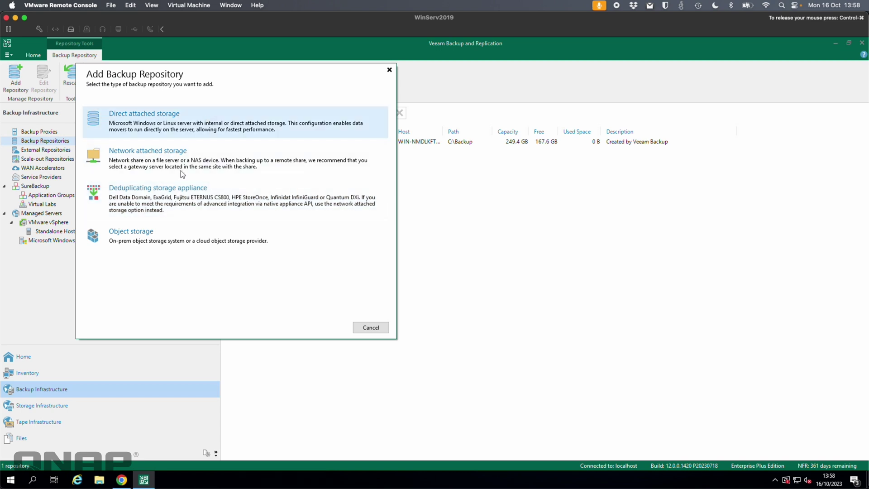
click(167, 240)
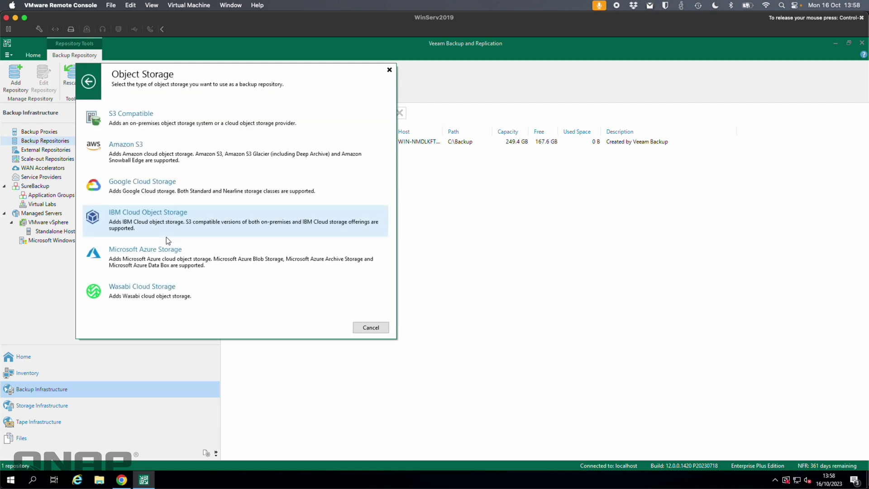
click(169, 119)
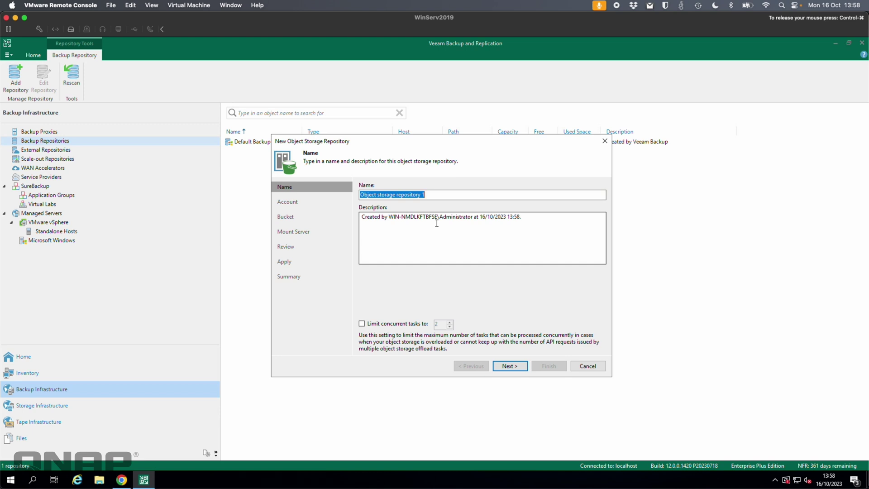
text(ts-h1290fx)
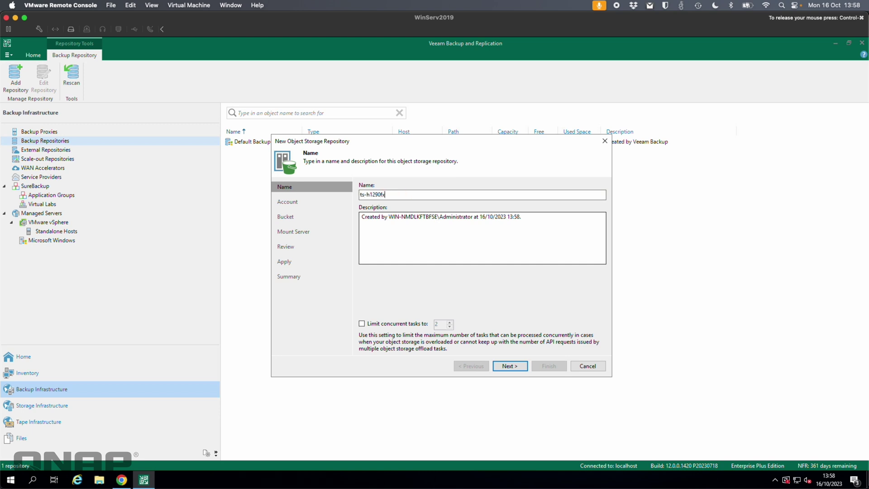
click(510, 366)
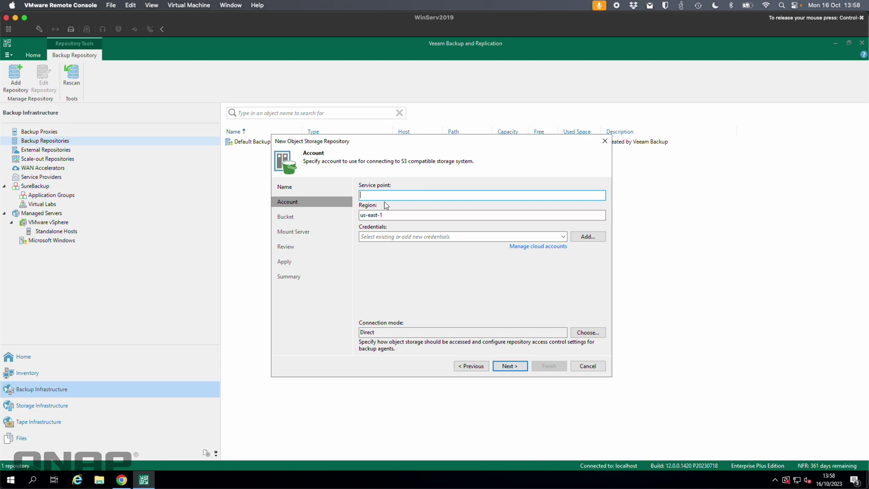
Step: Switch to QuObjects in the browser and copy the Amazon S3 service endpoint from the server settings
click(128, 482)
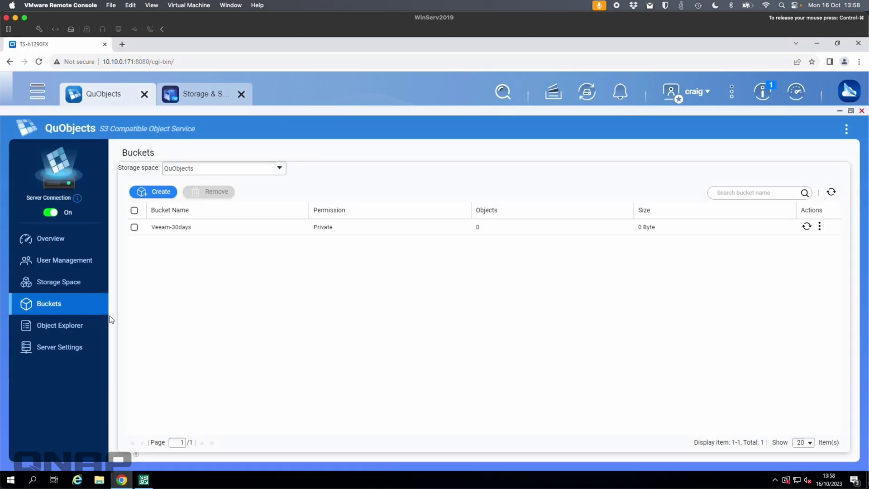
click(108, 345)
mouse_move(301, 403)
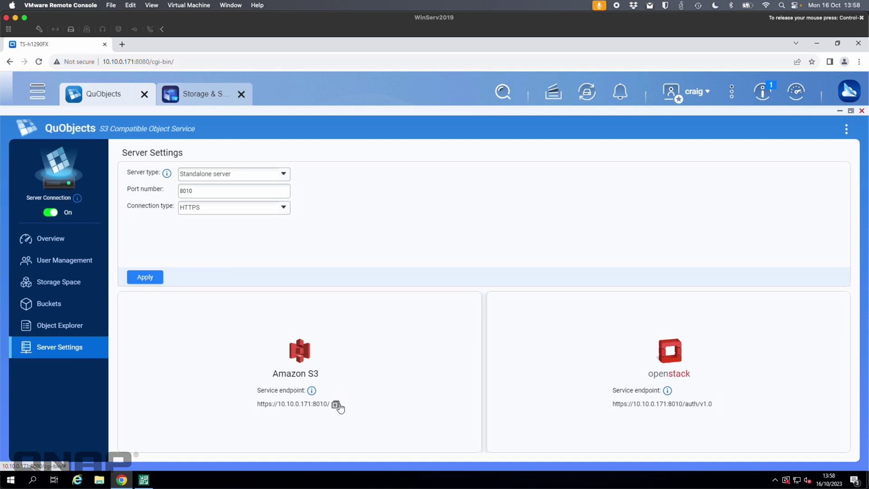
click(336, 404)
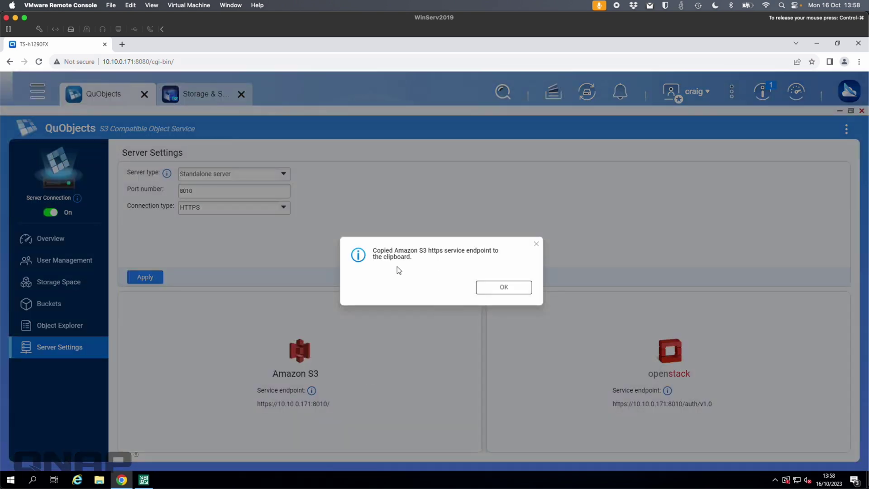
click(485, 288)
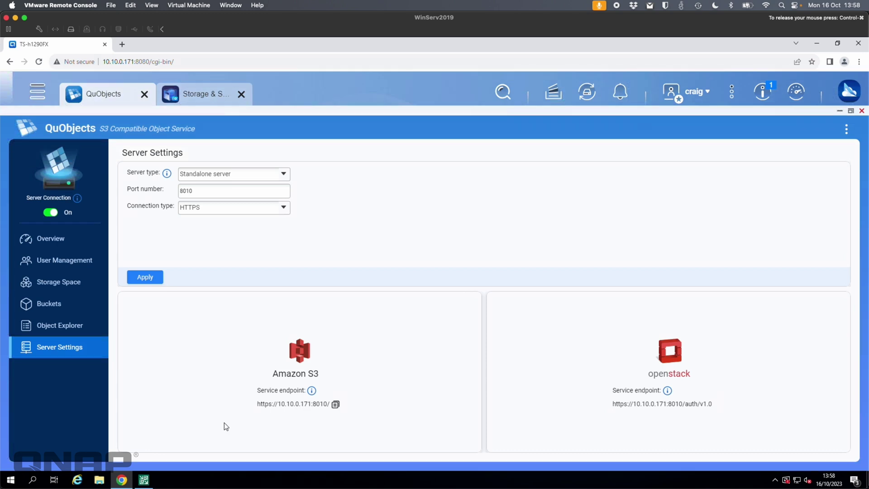
Step: Back in Veeam, enter the copied endpoint as service point 10.10.0.171:8010 and start adding new credentials
click(144, 480)
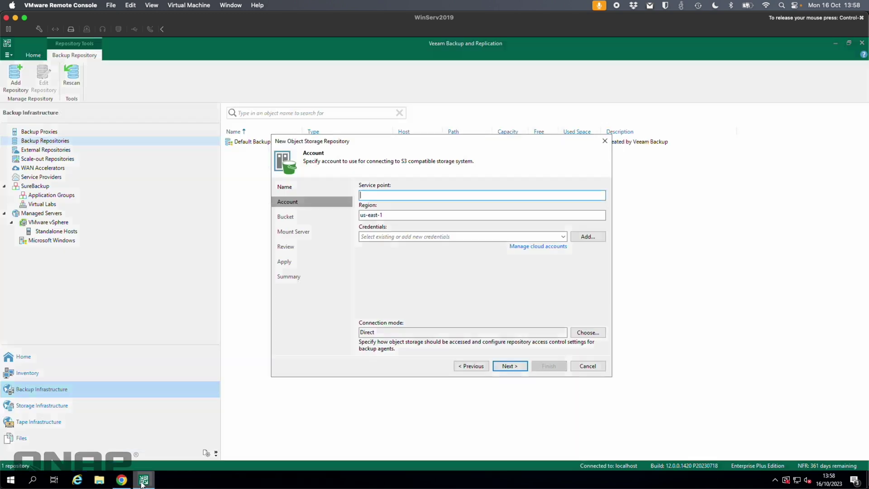
right_click(375, 195)
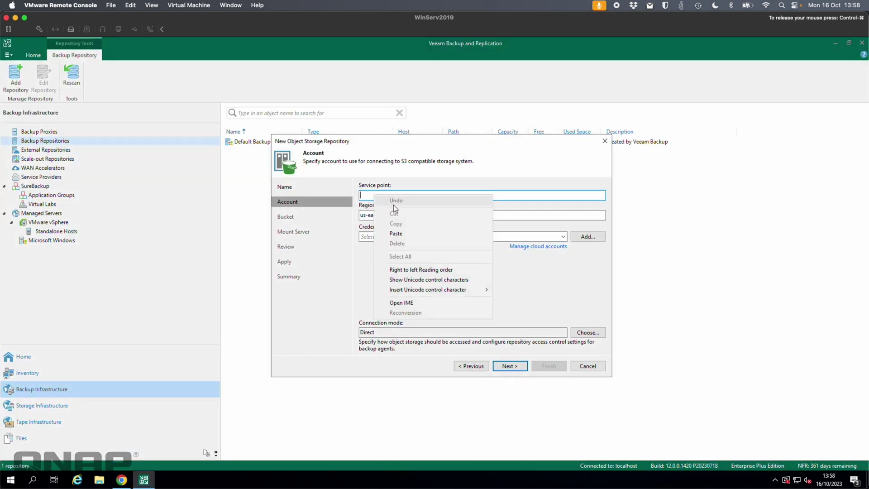
click(394, 233)
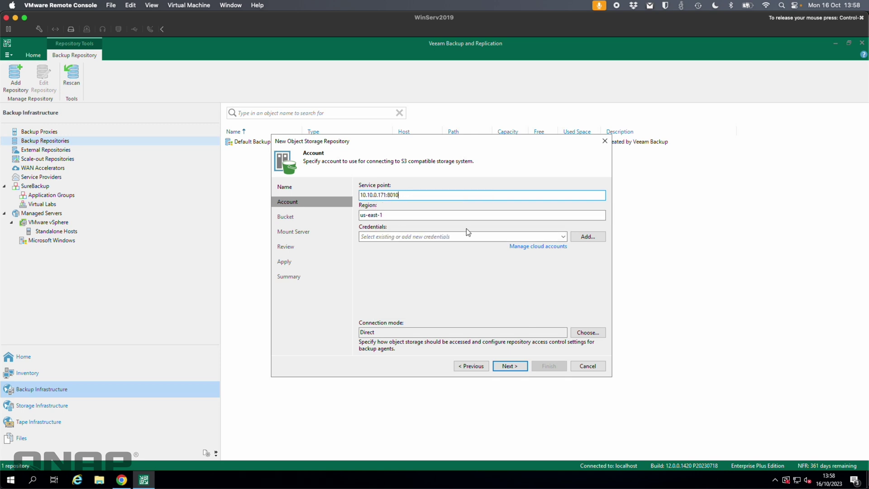
click(594, 236)
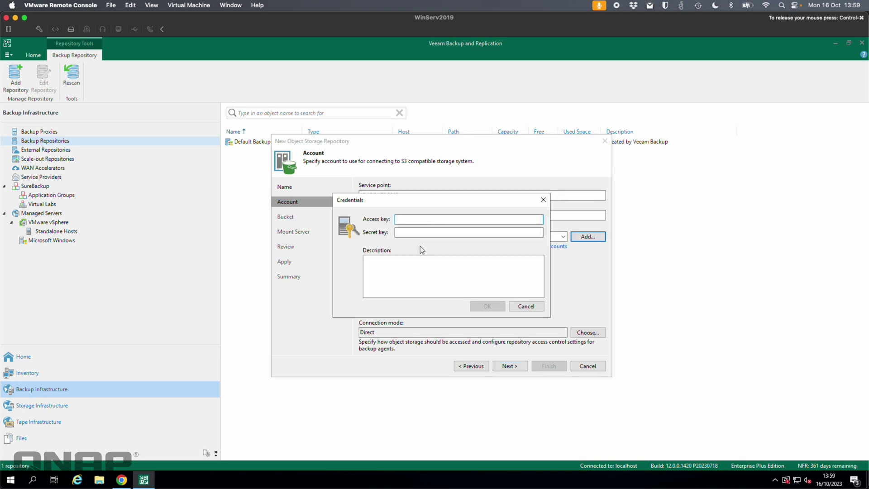
Step: Switch to QuObjects and generate a new access key for the listed user in user management
click(121, 480)
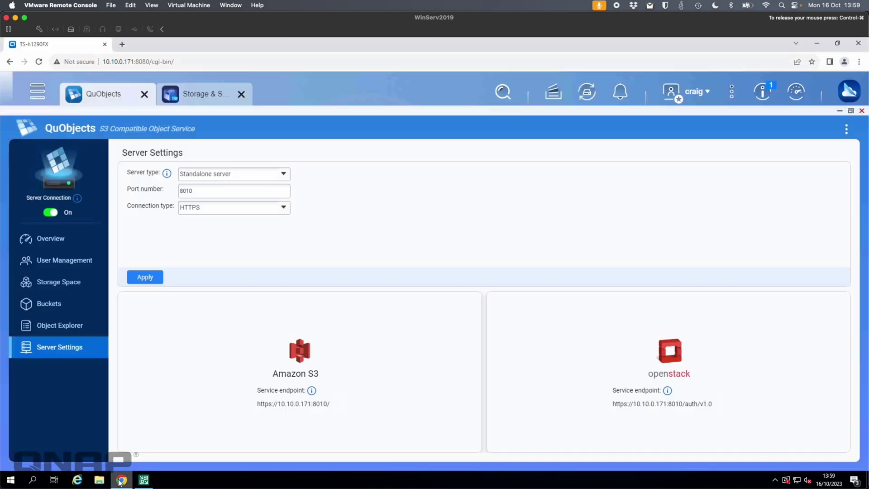
click(59, 259)
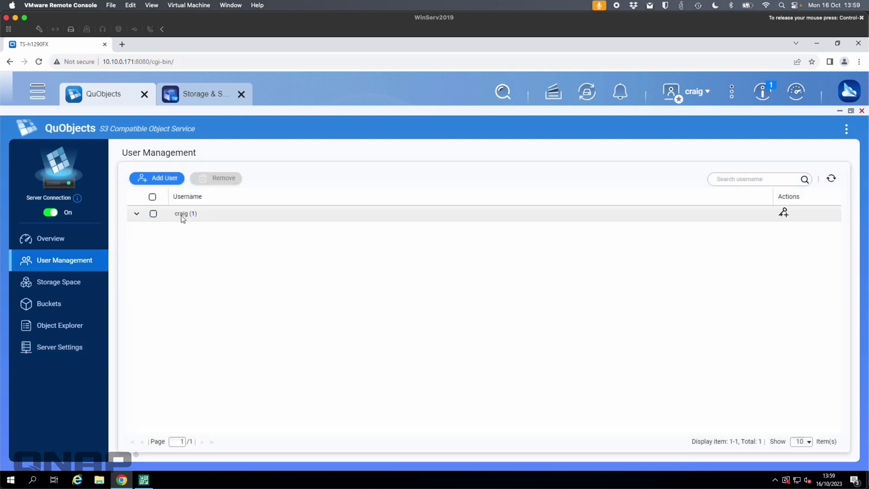
click(783, 214)
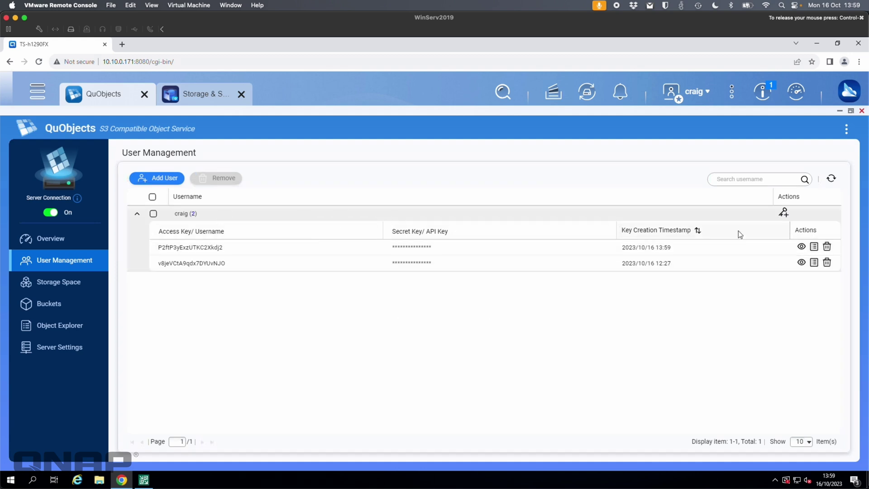
Step: Open the new key's details, select the QuObjects storage space, and copy the Amazon S3 access key
click(368, 249)
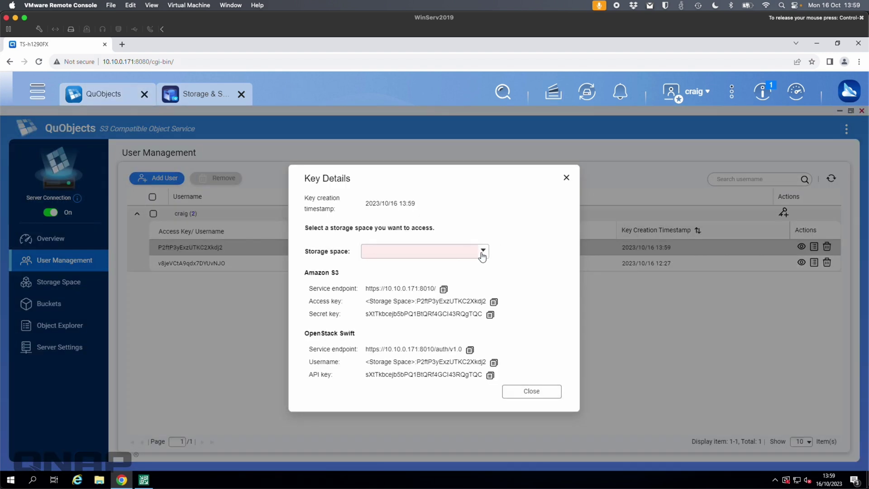
click(482, 254)
click(418, 264)
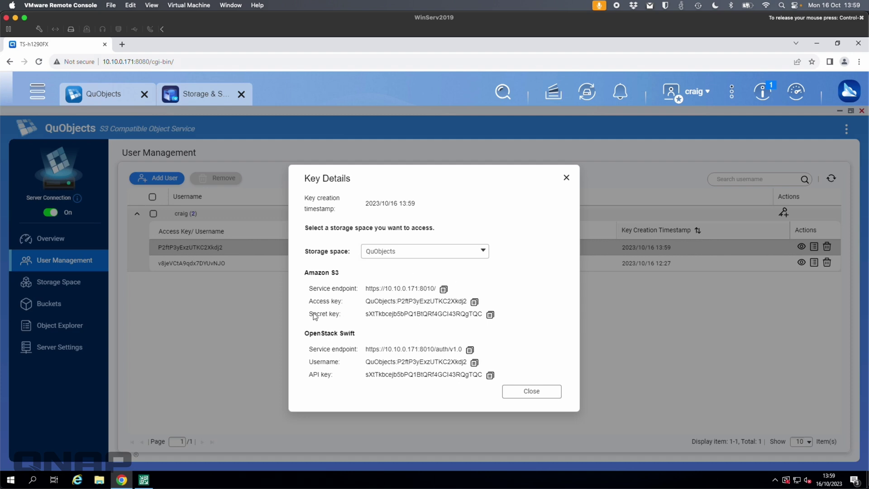
click(475, 303)
Step: Switch to Veeam and paste the copied access key into the new credentials
click(143, 480)
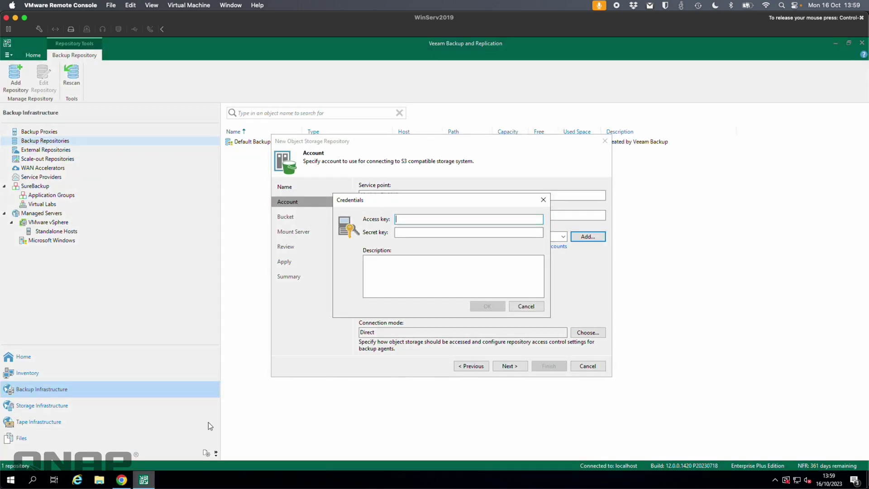
right_click(407, 219)
click(423, 257)
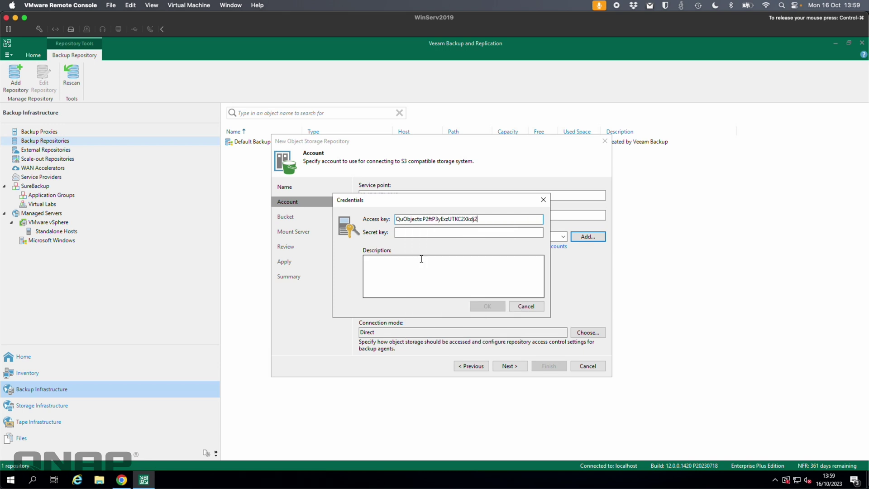
Step: Copy the Amazon S3 secret key from the QuObjects key details and paste it into the secret key field of the Veeam credentials
click(120, 481)
click(491, 314)
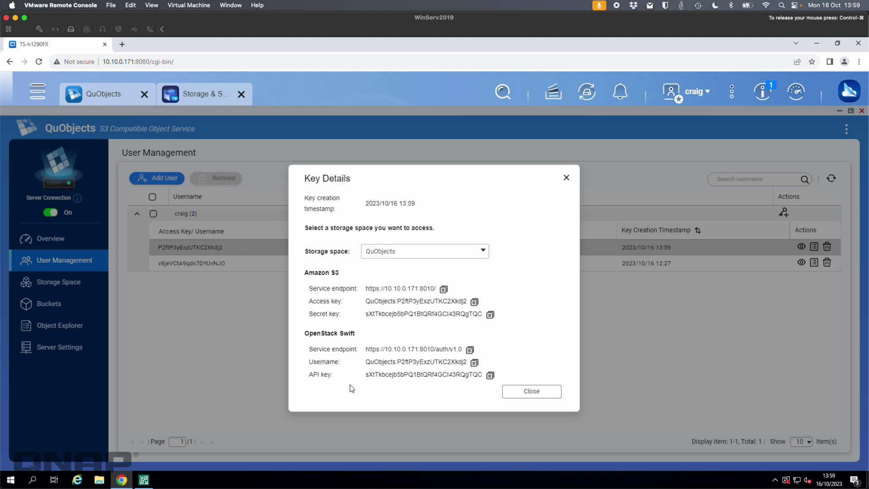
click(144, 480)
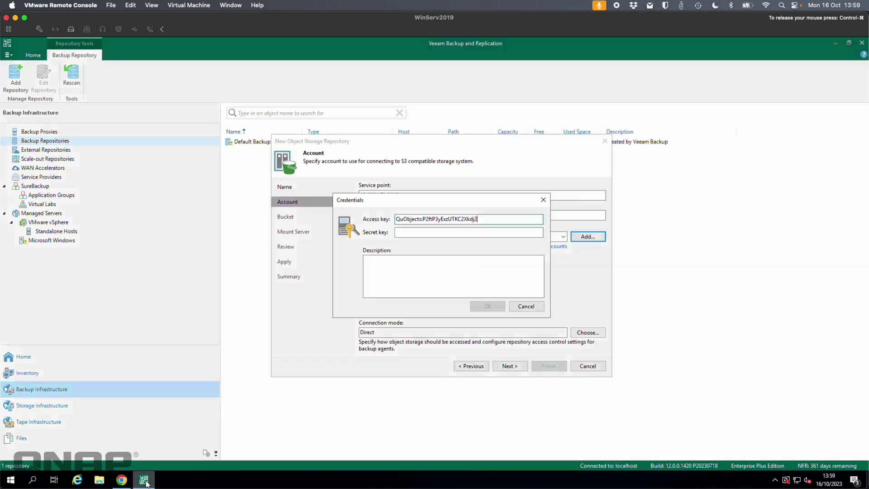
right_click(421, 234)
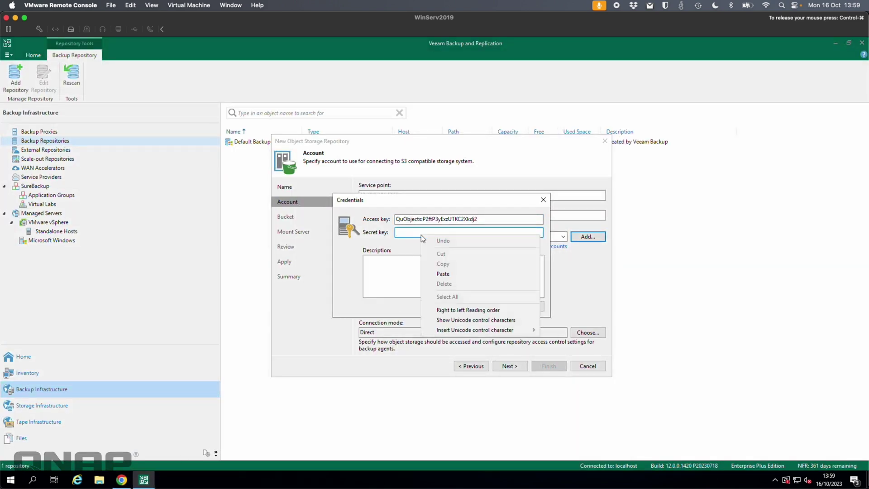
click(443, 273)
click(415, 271)
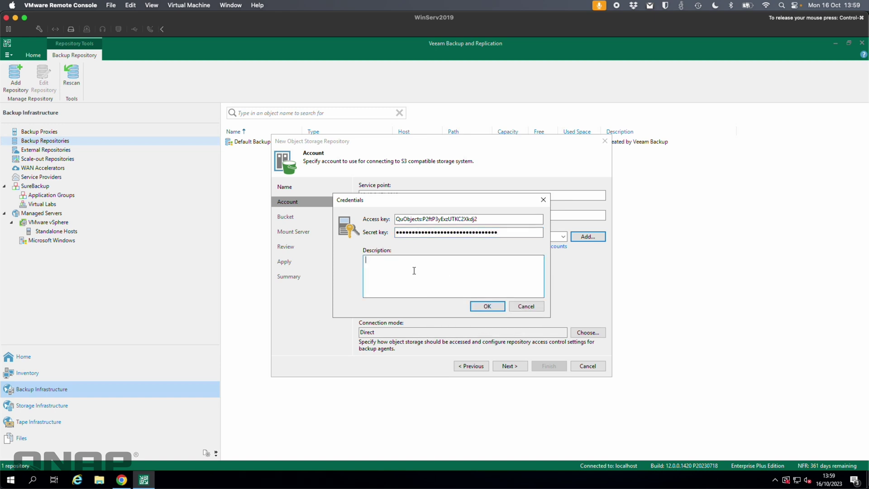
Step: Describe the new credentials as "key for quobjects on ts-h1290fx" and save them
text(key for quobjects on ts-h1290fx)
click(479, 307)
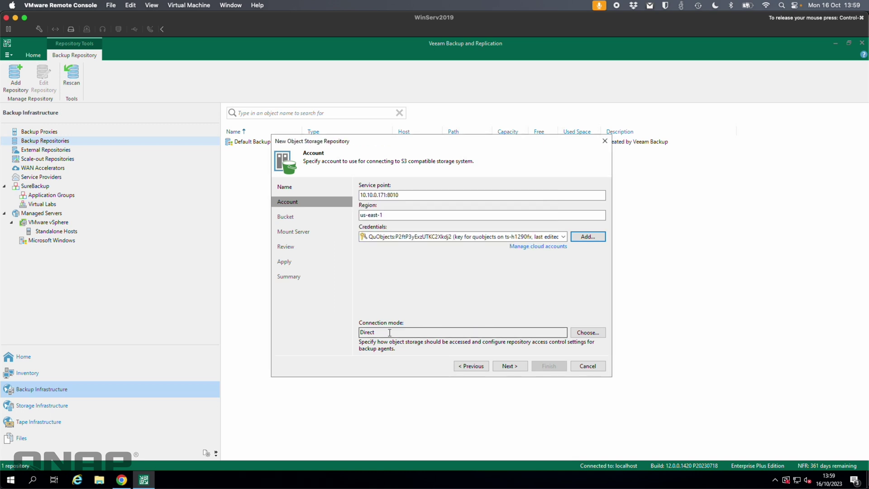
Step: Check the connection type options, keep the Direct mode, and continue to the bucket settings despite the untrusted certificate
click(588, 333)
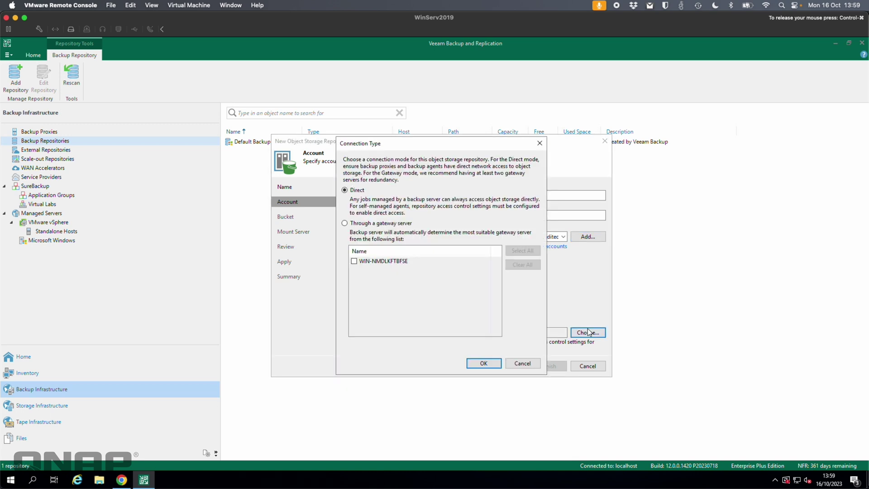
click(523, 364)
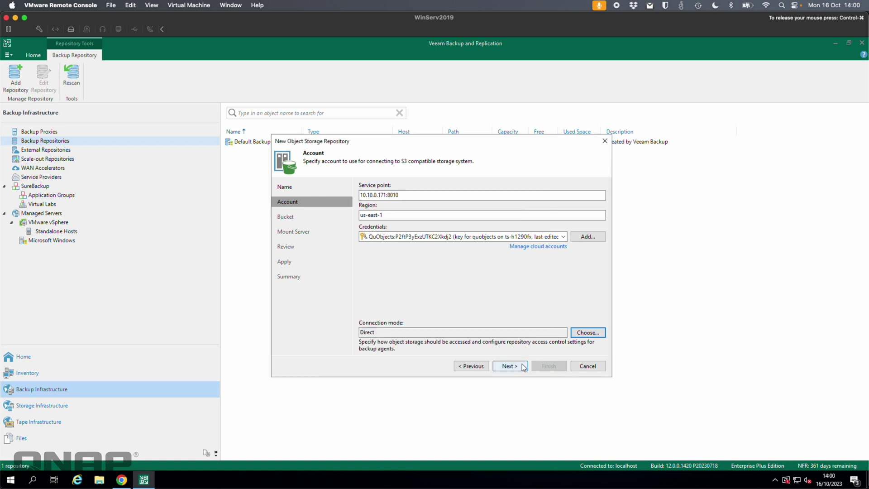
click(510, 366)
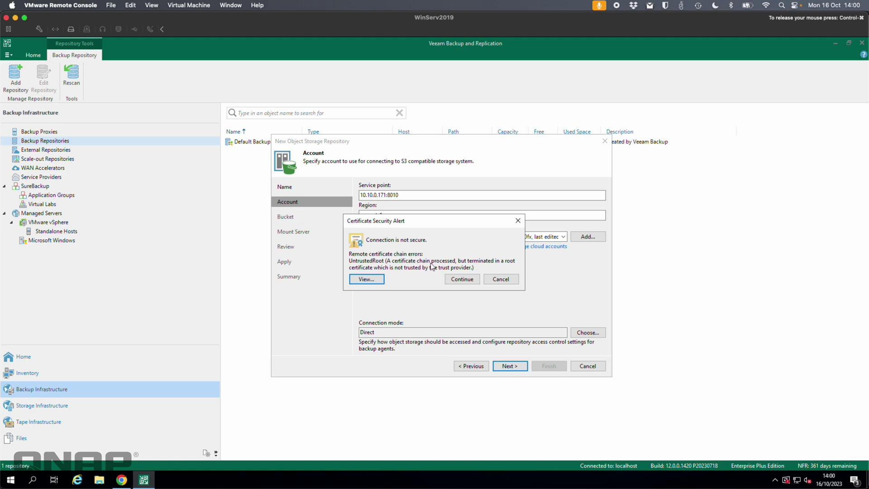
click(458, 278)
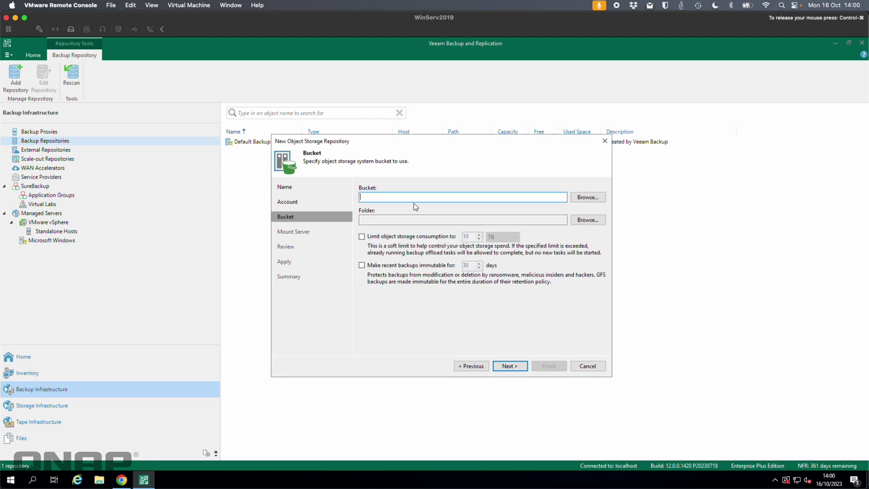
Step: Select Veeam-30days as the bucket for the object storage repository
click(588, 197)
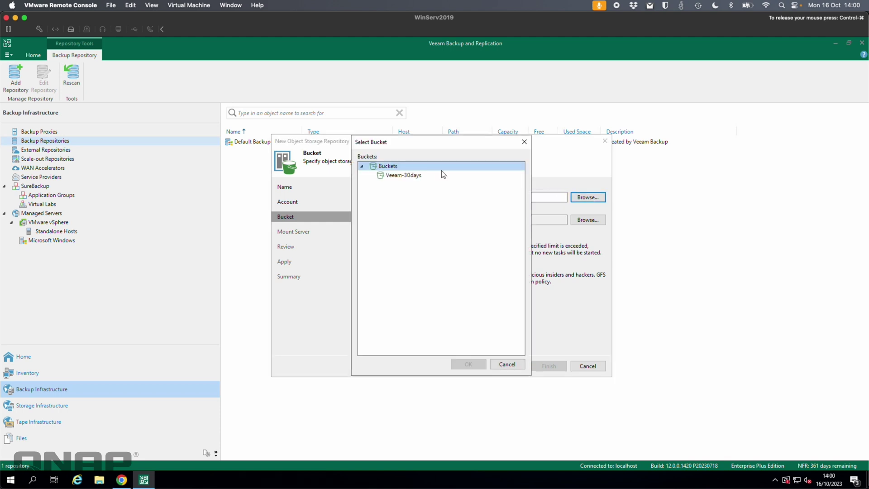
click(395, 176)
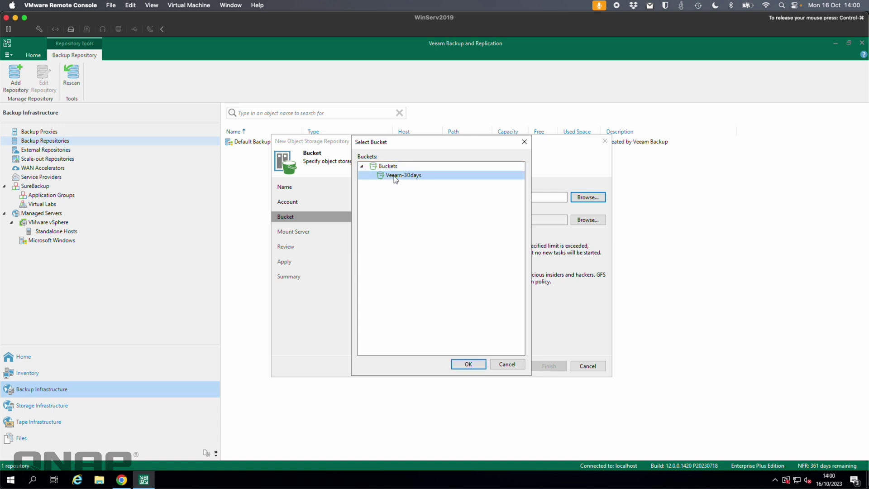
click(468, 365)
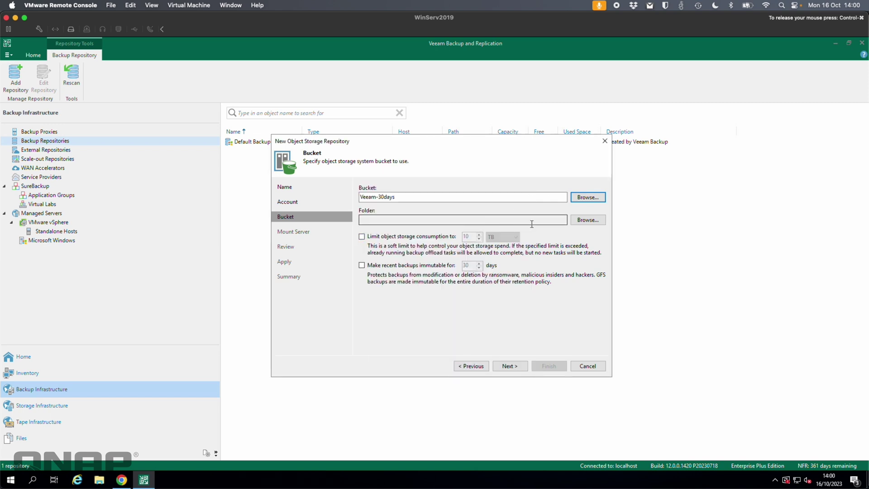
Step: Create and select a Backup folder inside the bucket and make recent backups immutable for 30 days
click(586, 219)
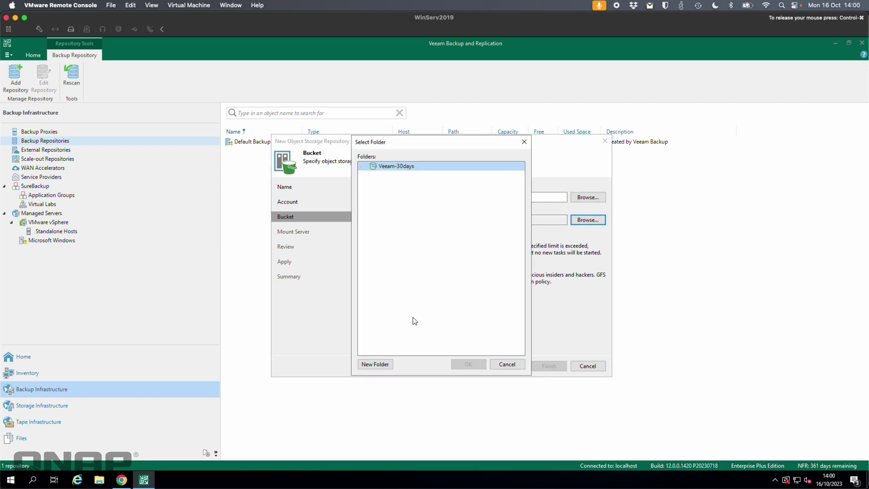
click(376, 363)
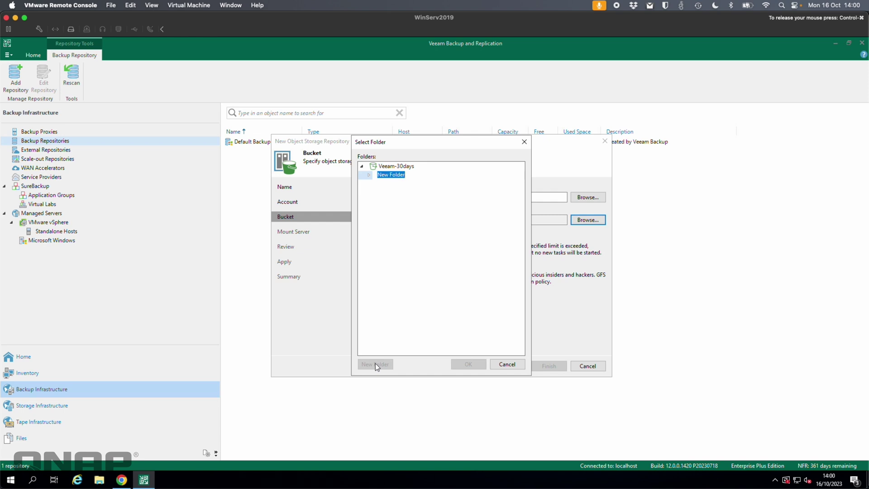
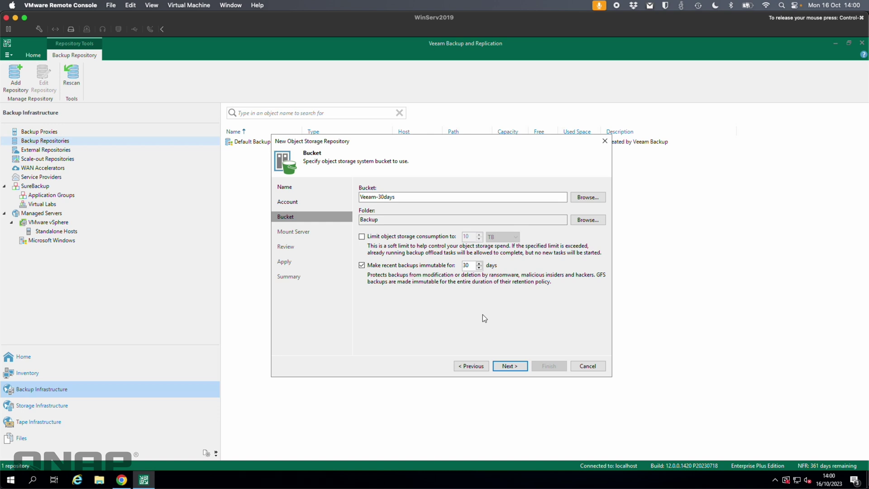
click(513, 366)
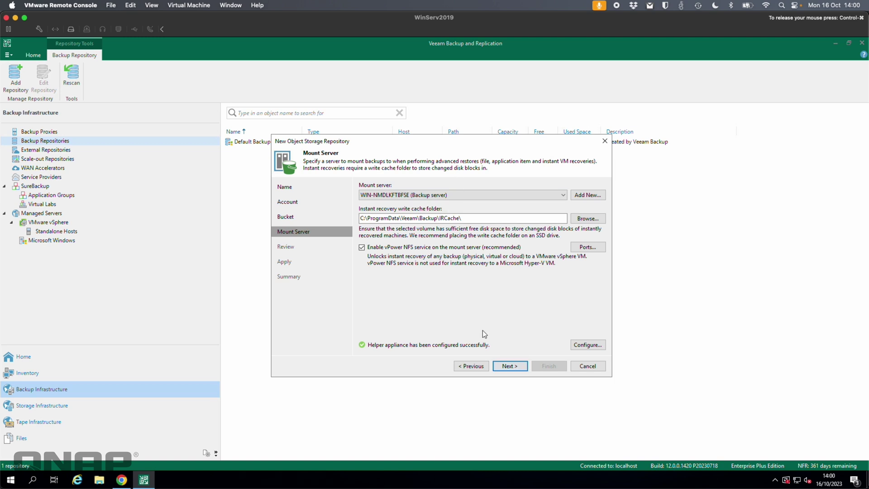
Step: Keep the default mount server settings, apply the configuration, and finish creating the repository
click(509, 367)
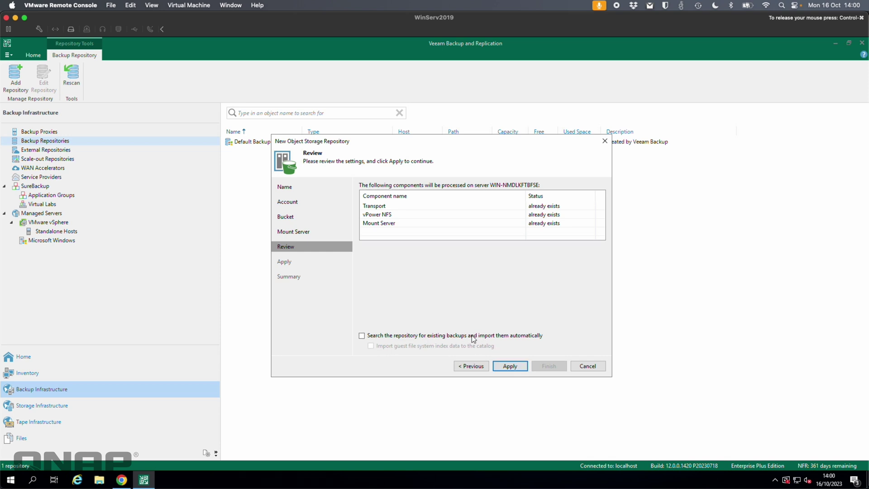
click(510, 367)
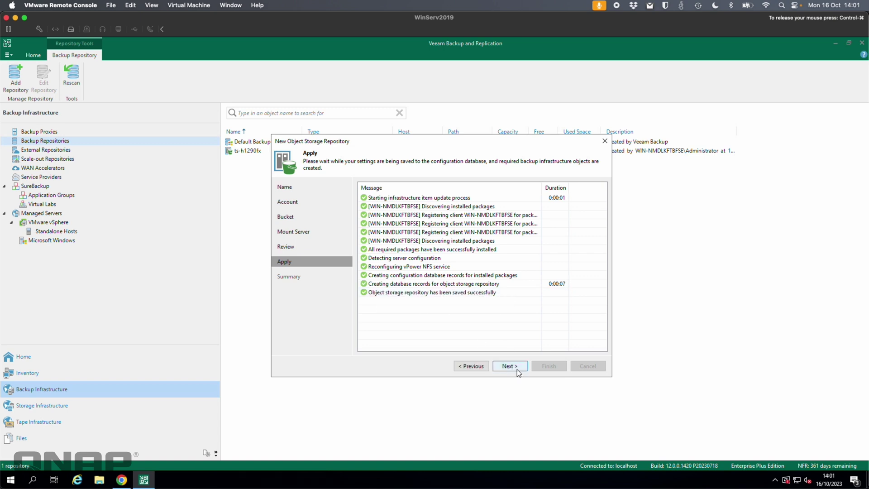
click(517, 370)
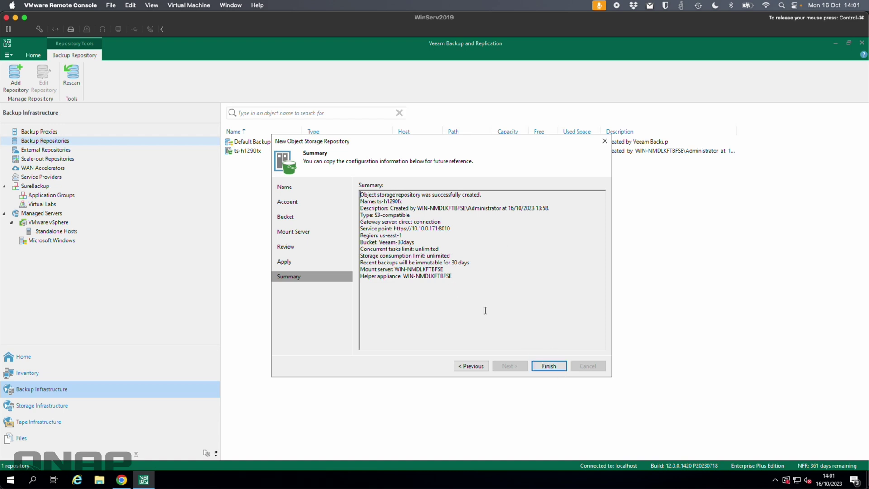
click(549, 367)
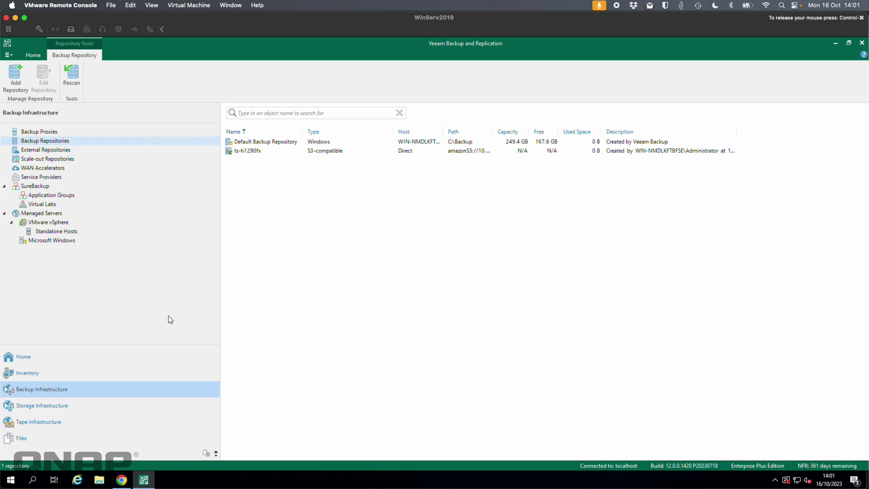
Step: Start a new virtual machine backup job and name it Win10-backup-30days
click(45, 358)
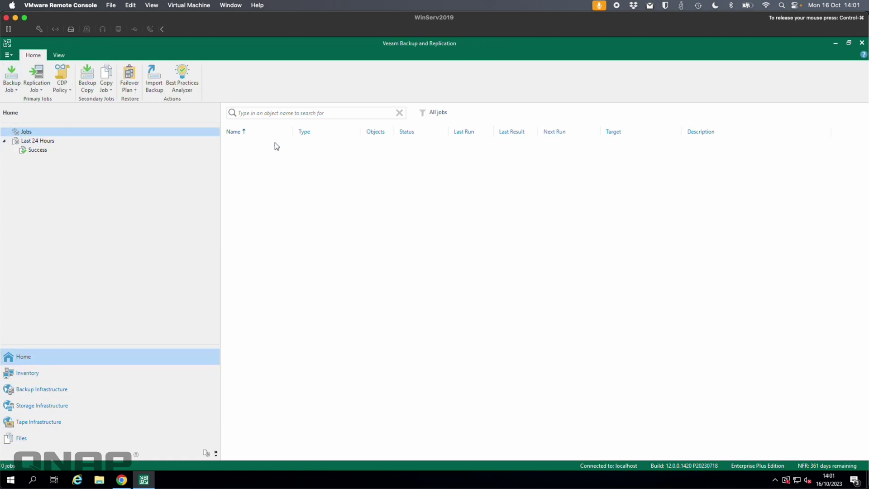
right_click(363, 200)
mouse_move(412, 206)
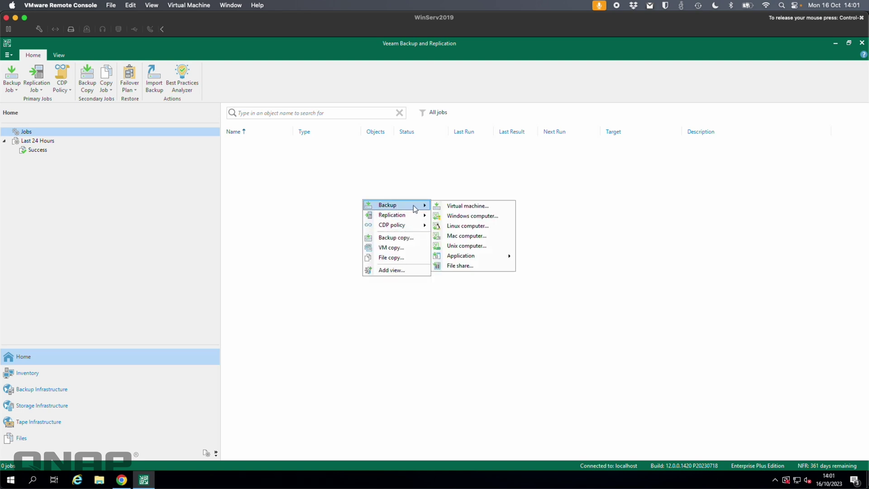
click(451, 206)
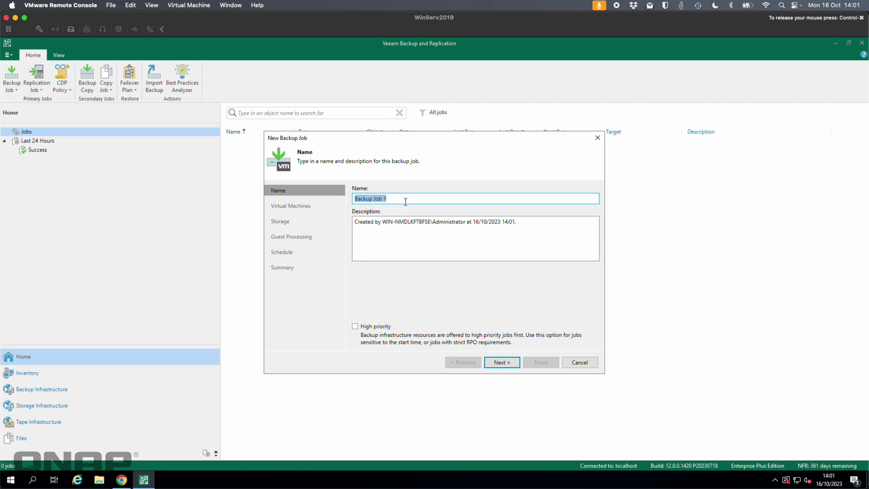
text(Win10)
text(-backup-)
text(33)
key(BackSpace)
text(0days)
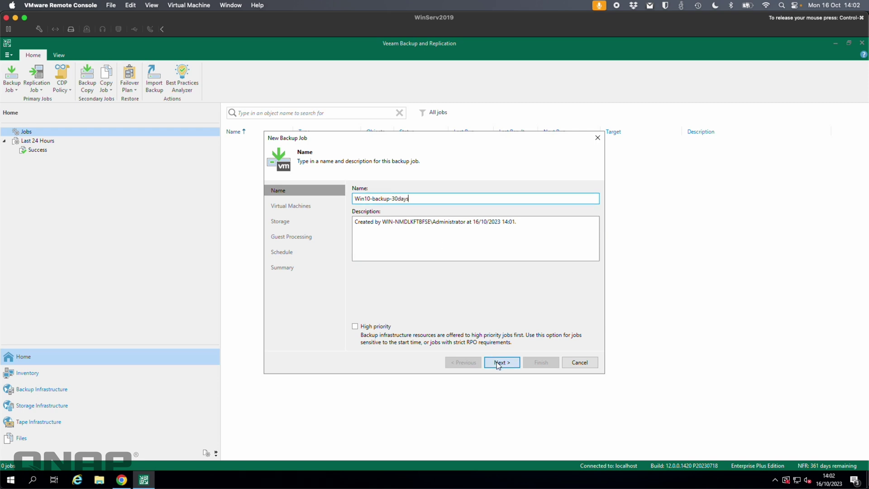
click(498, 363)
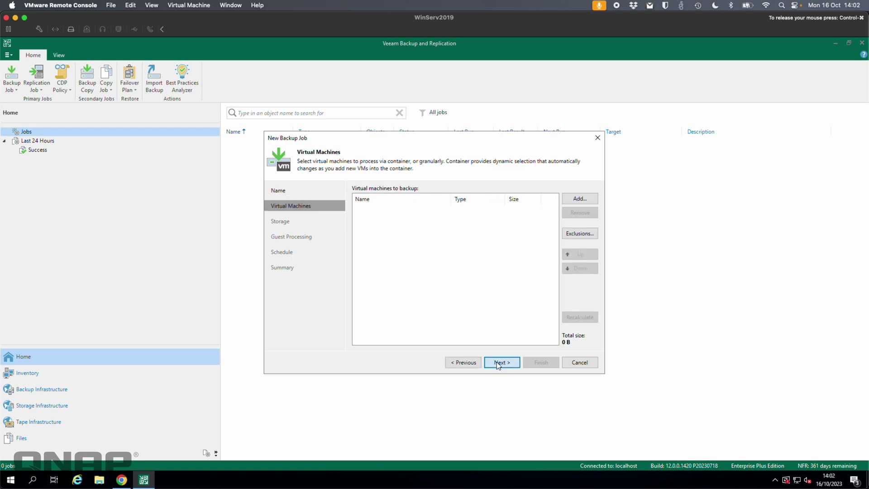
Step: Add the Win10 virtual machine from the virtual1.localdomain host to the backup job
click(580, 198)
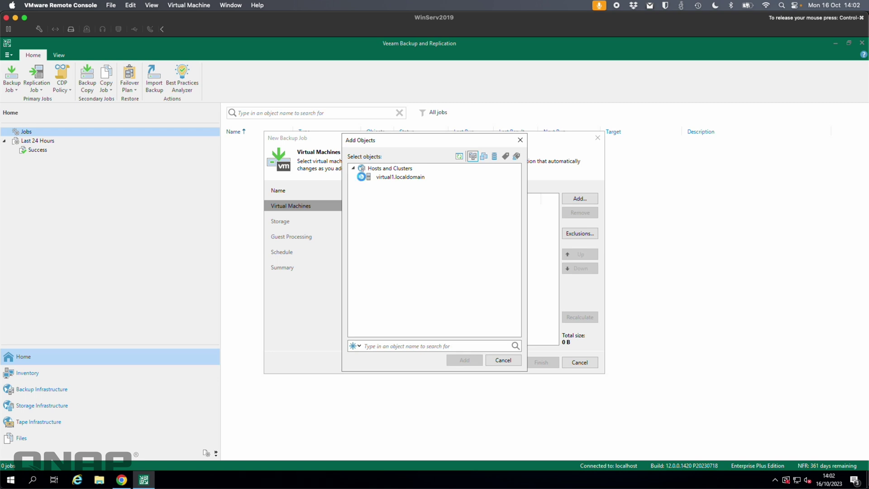
click(362, 178)
click(386, 203)
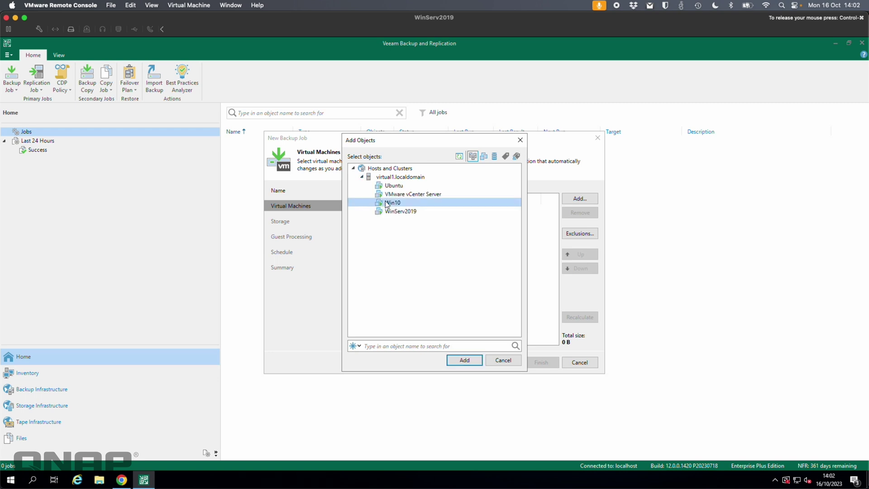
click(465, 361)
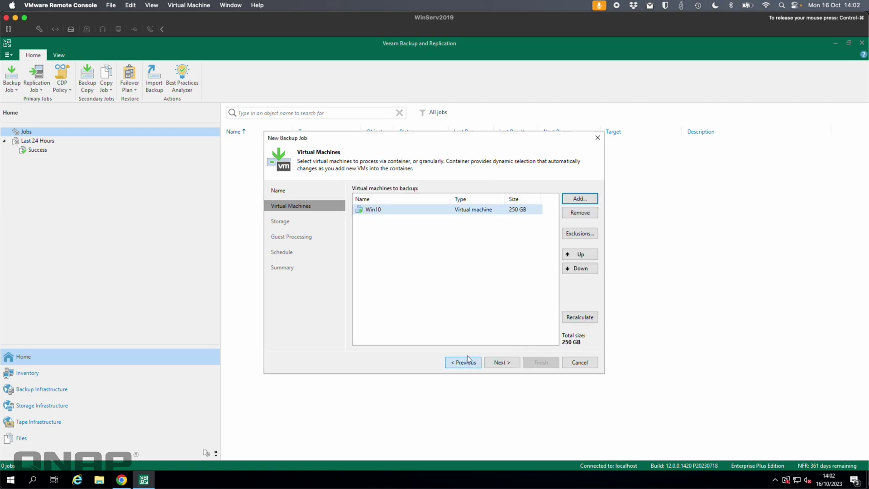
click(501, 365)
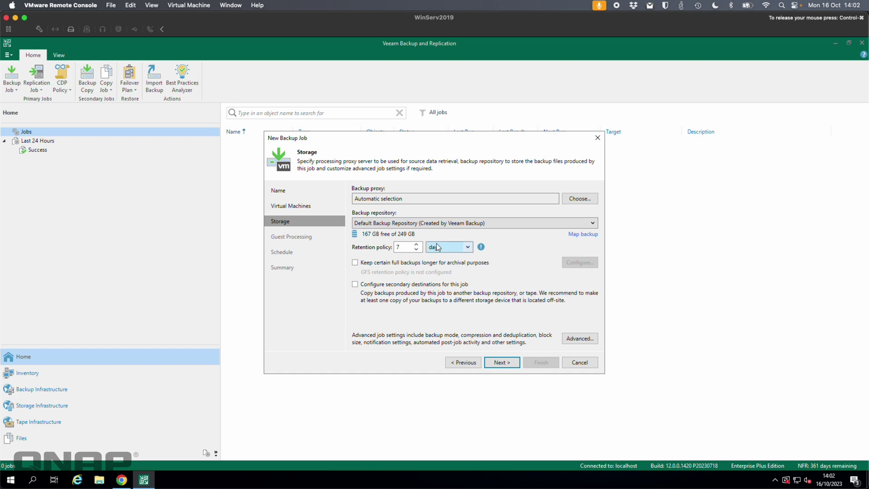
Step: Choose ts-h1290fx as the job's backup repository and set the retention policy to 30 days
click(448, 223)
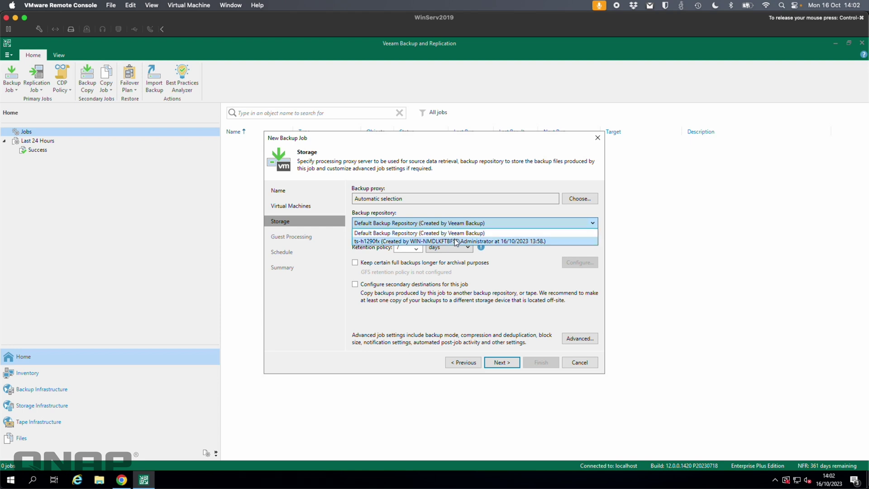
click(412, 240)
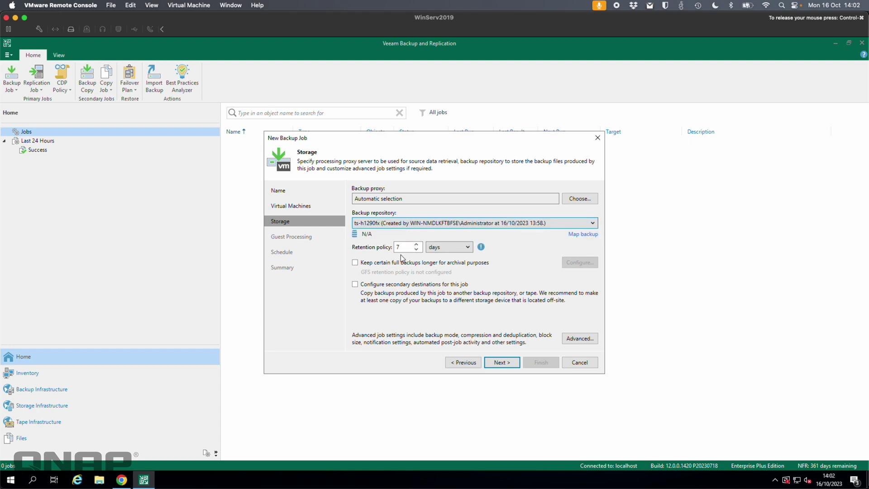
double_click(402, 247)
text(30)
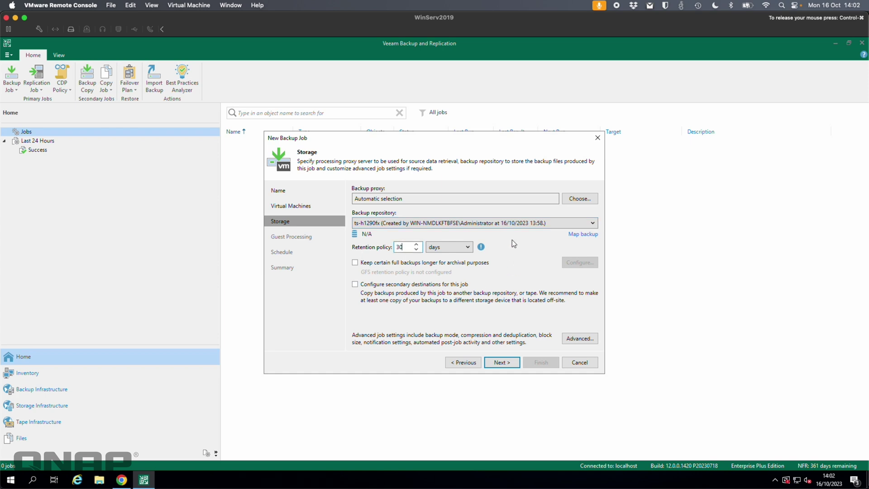
click(503, 363)
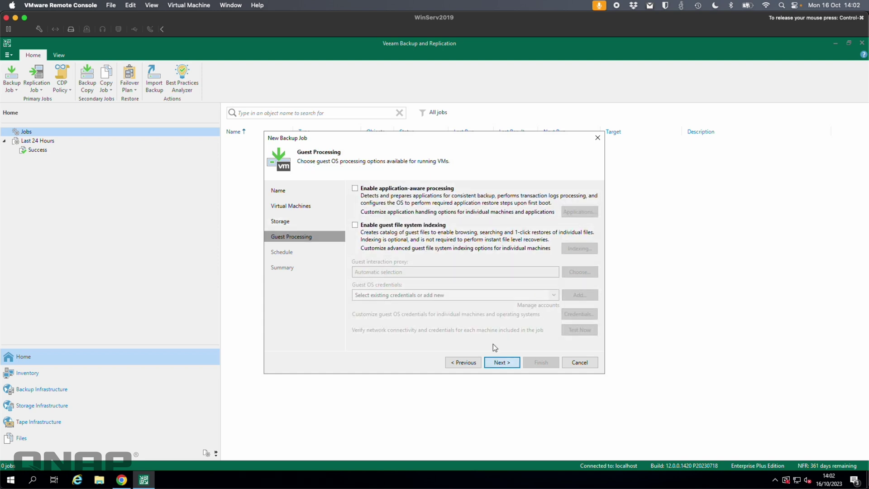
Step: Schedule the job to run automatically every day at 22:00, then finish the job with an immediate first run
click(501, 364)
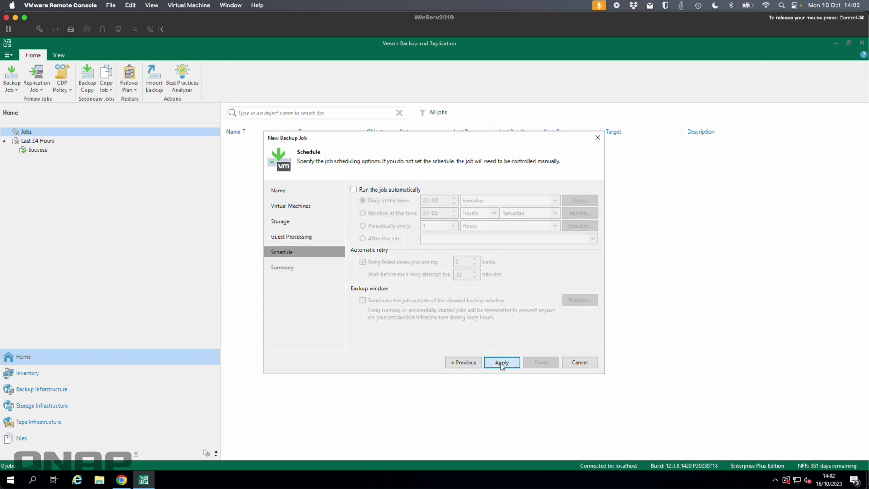
click(377, 190)
click(505, 363)
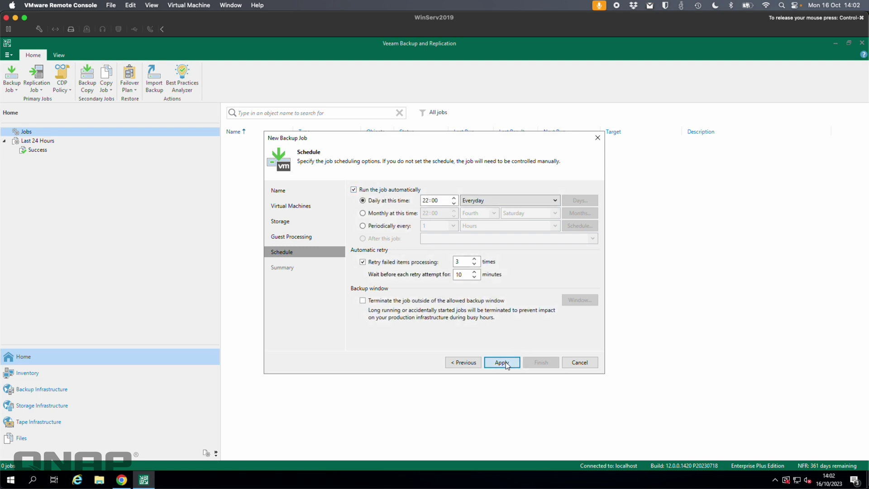
click(379, 341)
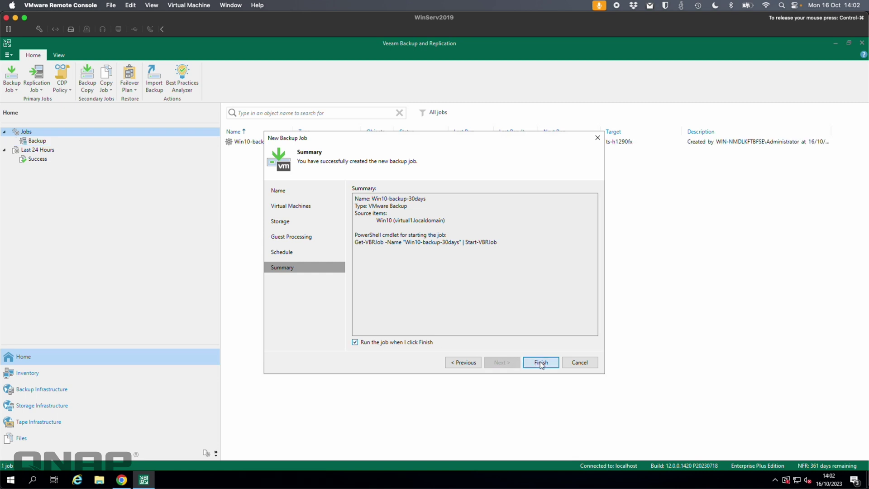
click(541, 364)
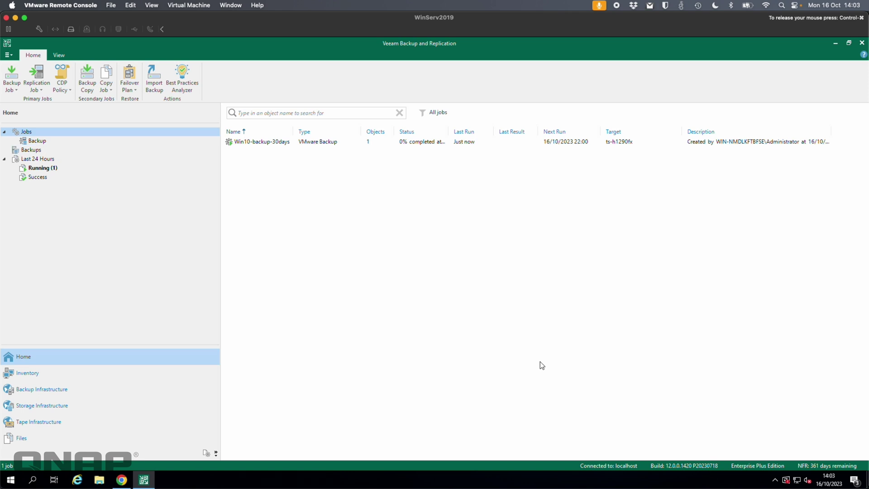
Step: Switch to QuObjects in the browser and close the access key details
click(121, 479)
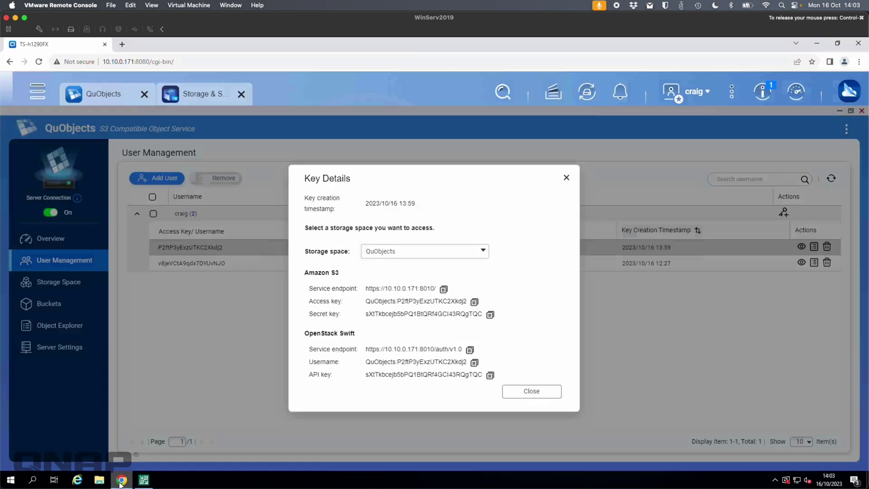
click(565, 180)
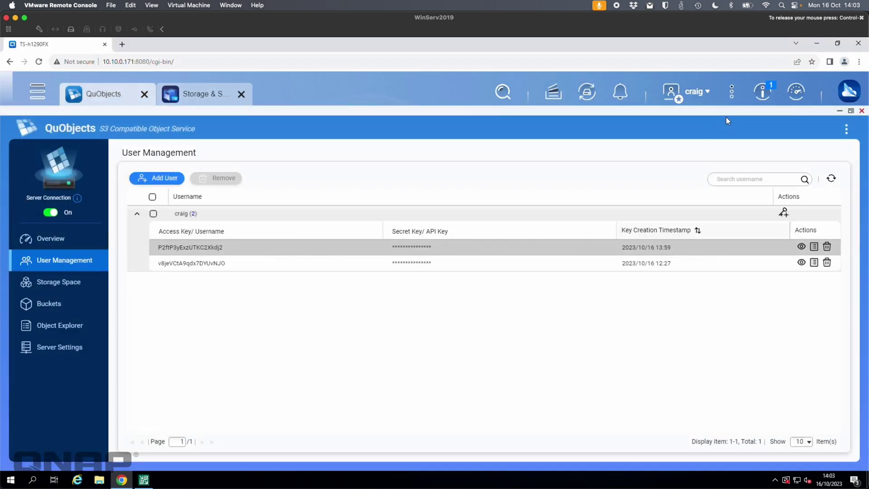
Step: Open the NAS Resource Monitor, and switch to Veeam to check the details of the Win10-backup-30days job run
click(796, 92)
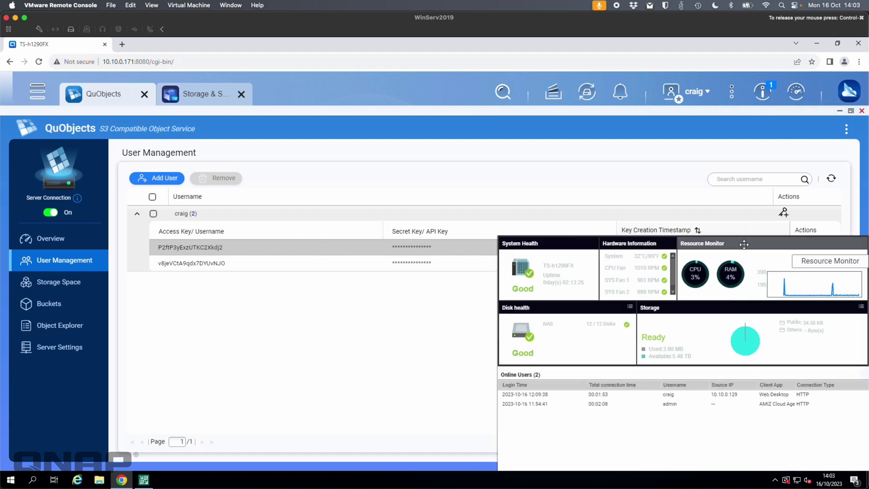
click(708, 244)
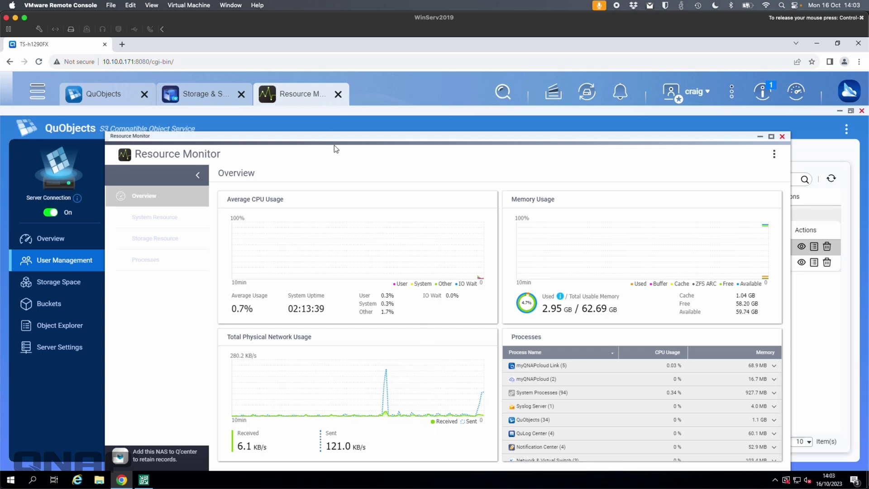
click(145, 480)
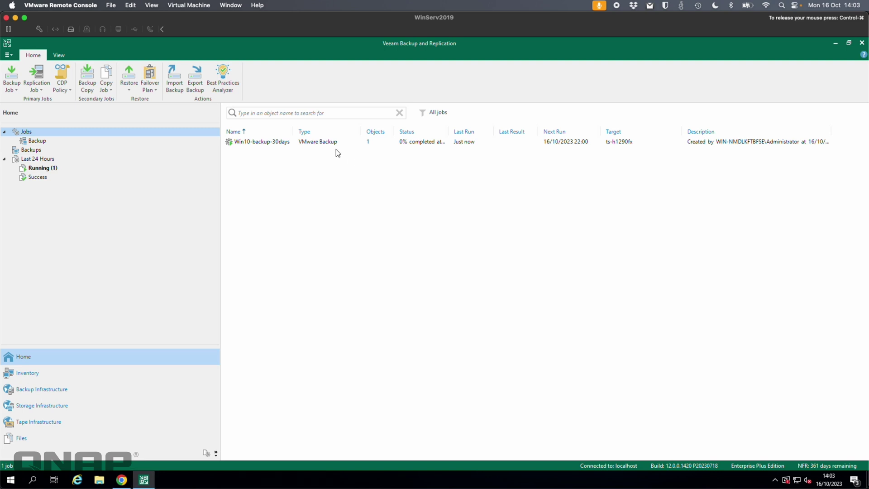
click(265, 144)
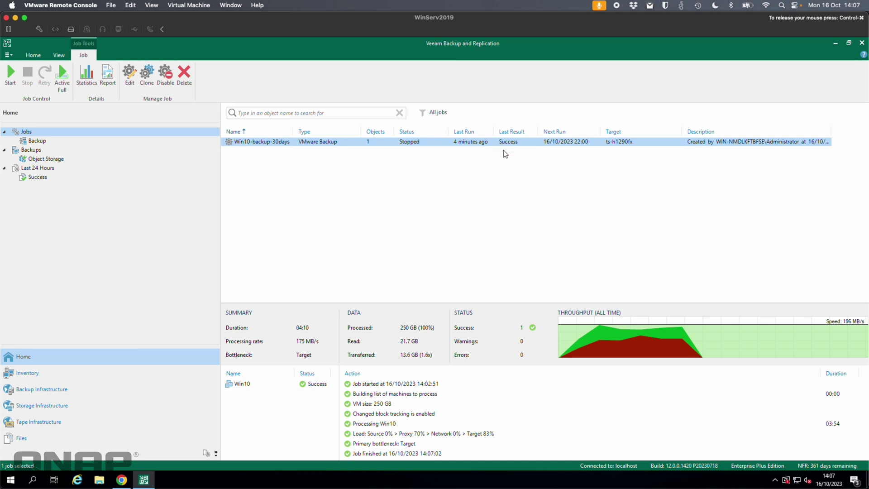
Step: Switch to the browser, close Resource Monitor and show the QuObjects overview statistics for the last hour
click(121, 479)
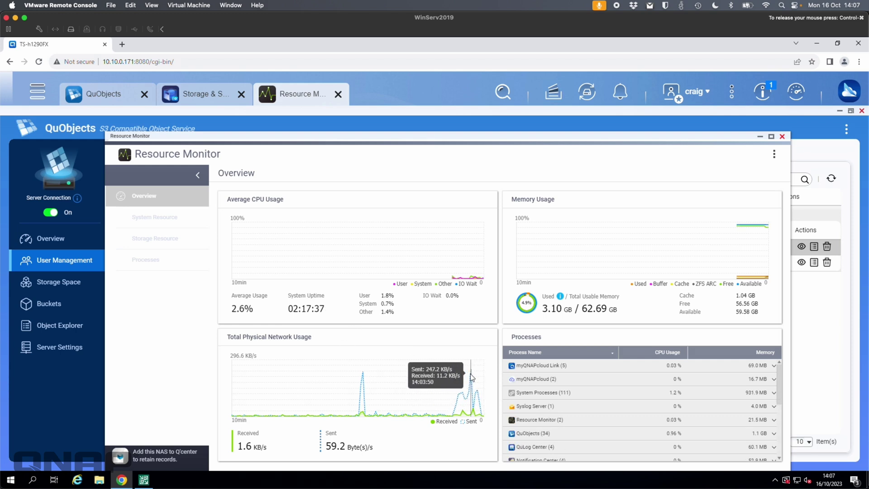
click(782, 137)
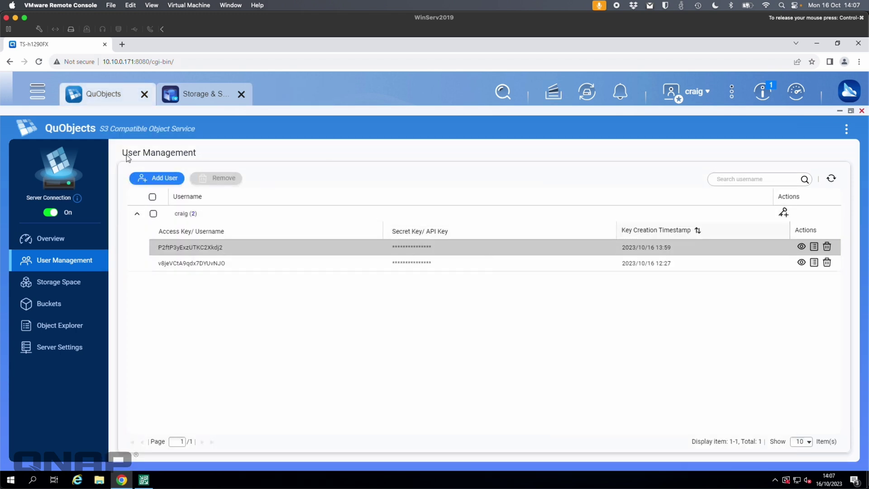
click(66, 236)
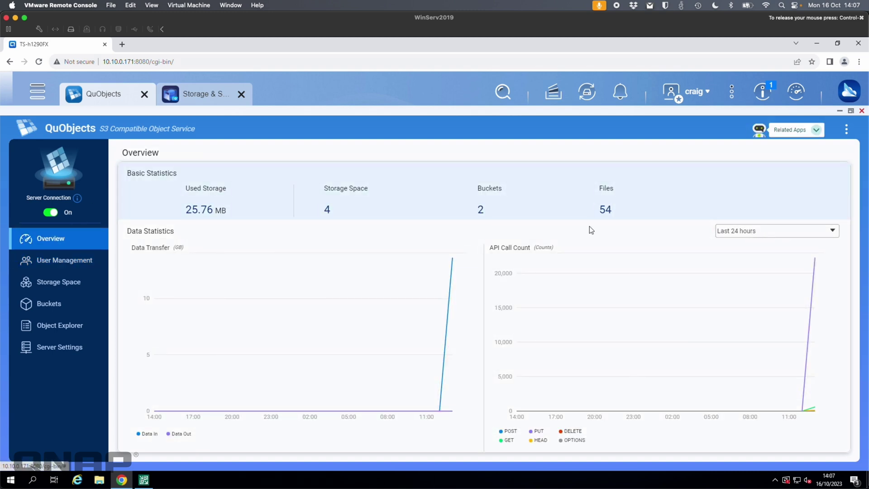
click(740, 233)
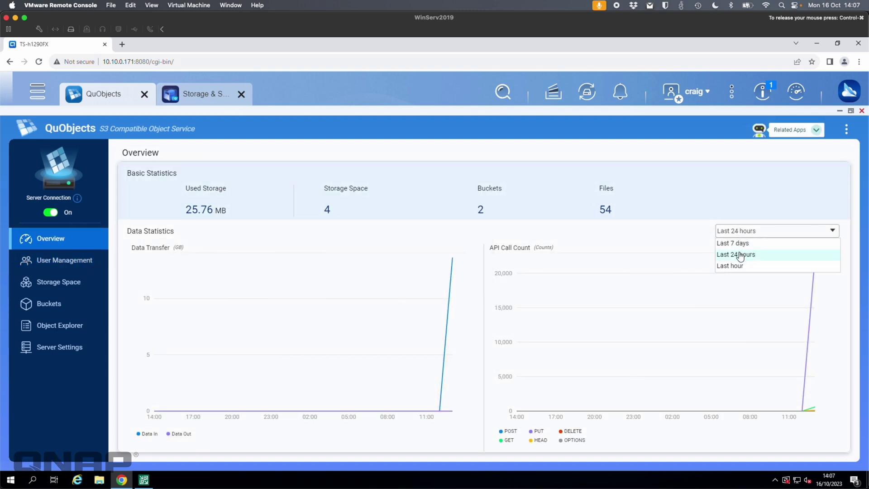
click(742, 244)
click(742, 234)
click(742, 266)
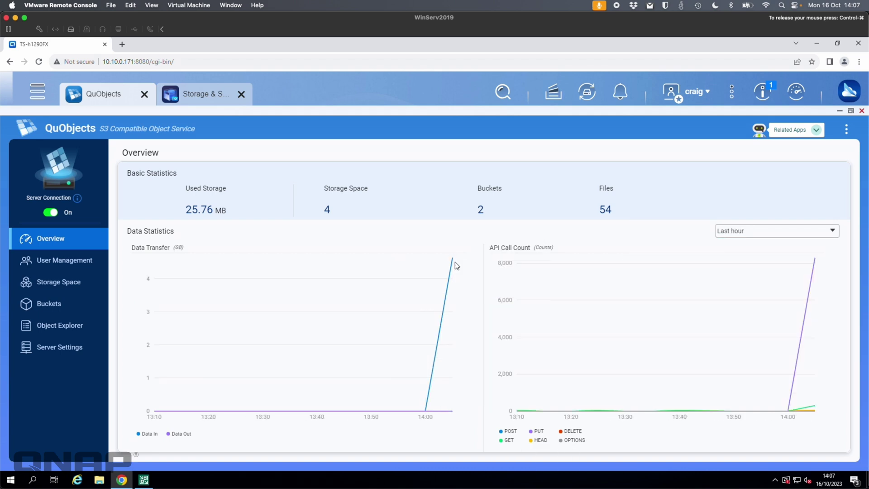
mouse_move(498, 204)
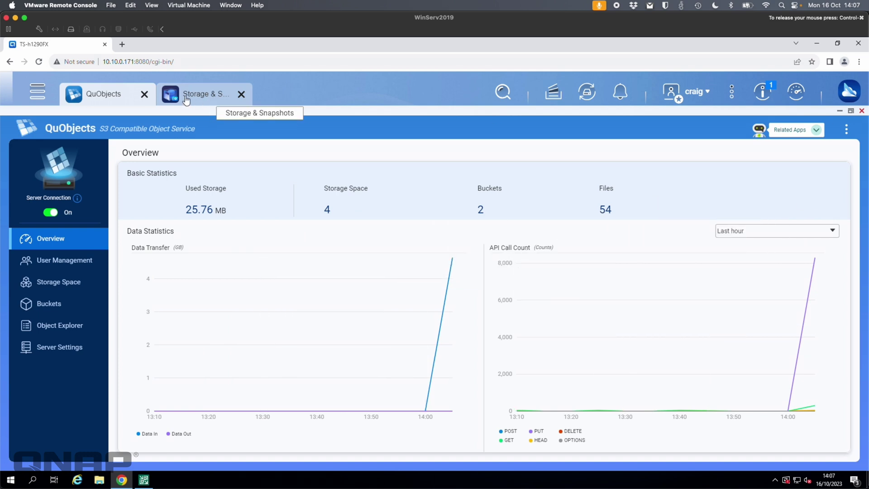
Step: Refresh the Veeam-30days bucket's object count and size in QuObjects, and open the bucket in File Station
click(43, 307)
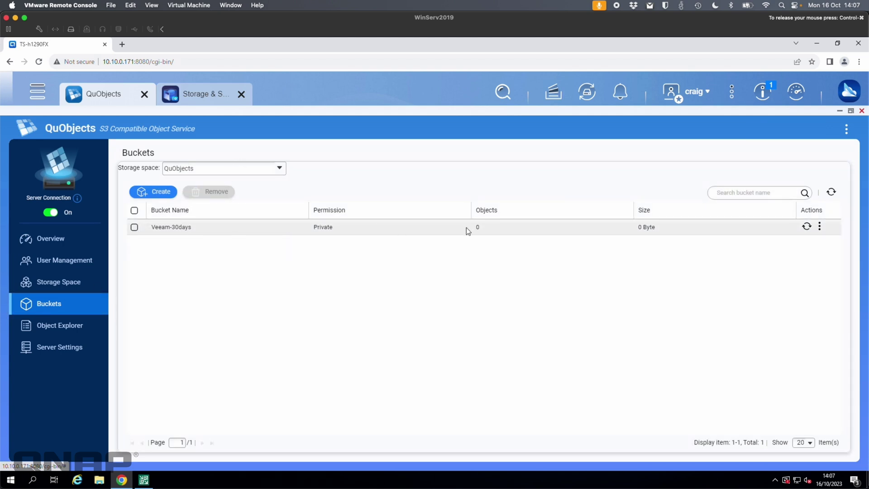
click(807, 226)
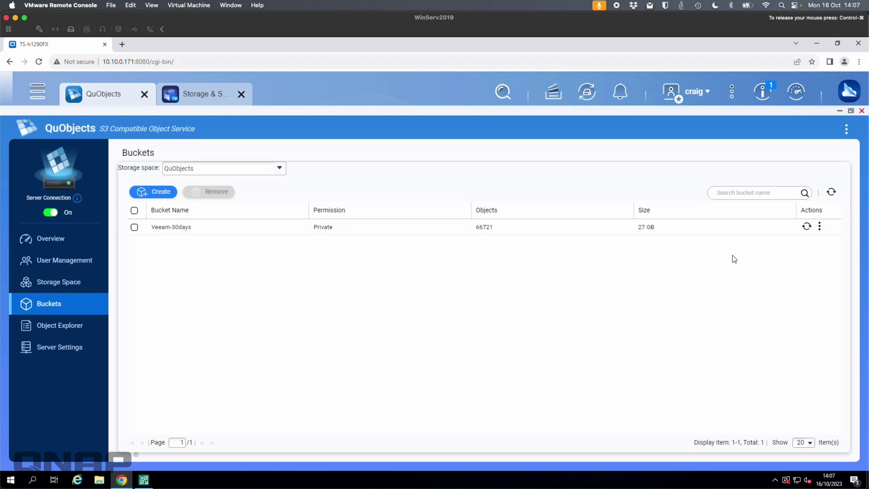
click(820, 227)
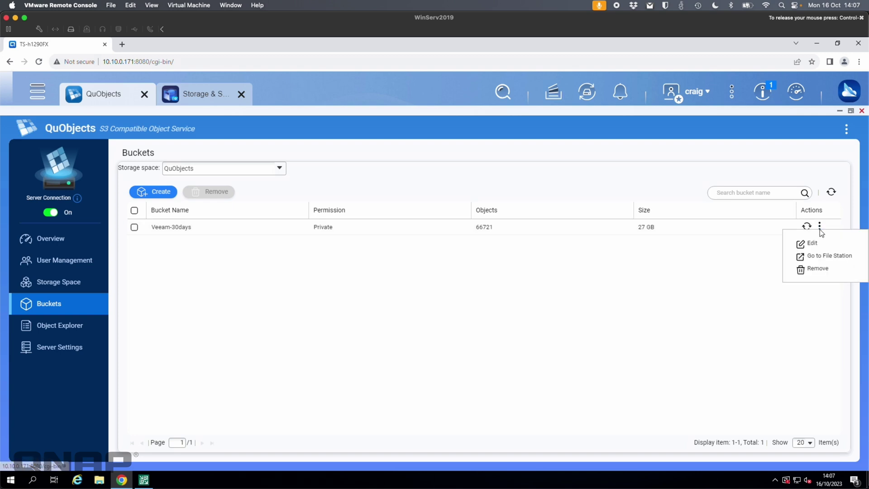
click(819, 255)
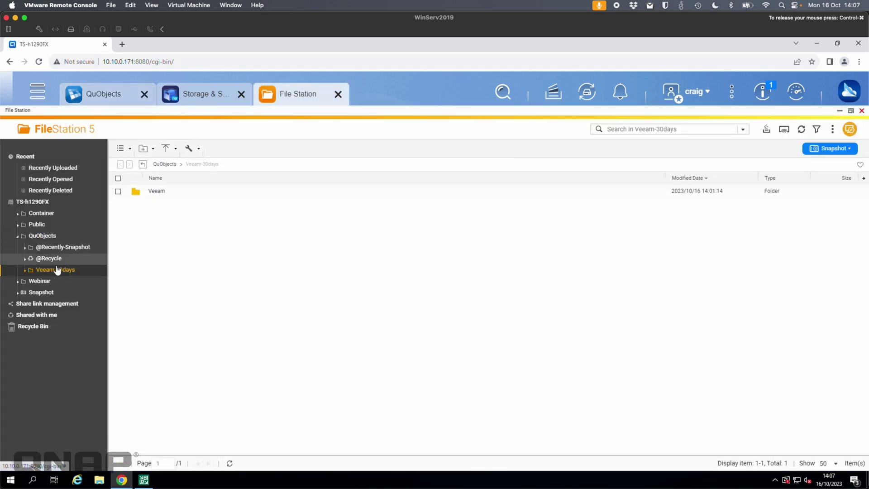
Step: Browse the bucket's Veeam folder through Backup, Backup and Clients into the client's GUID folder
click(154, 192)
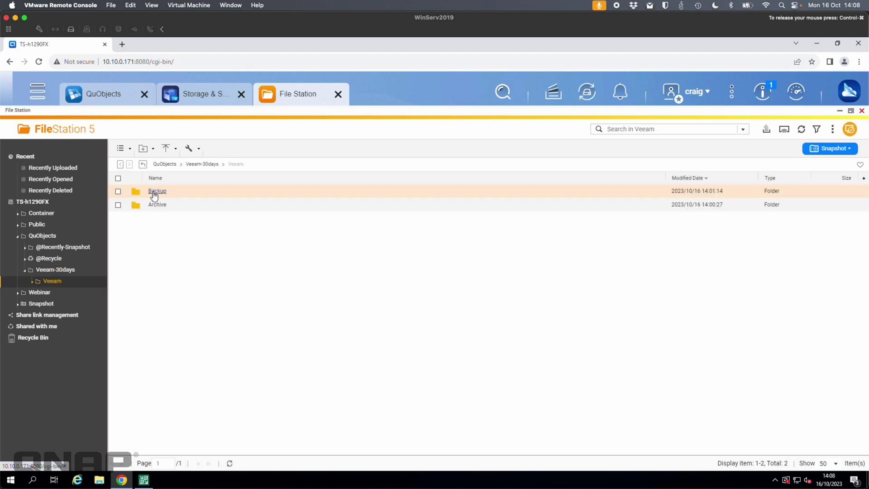
click(158, 192)
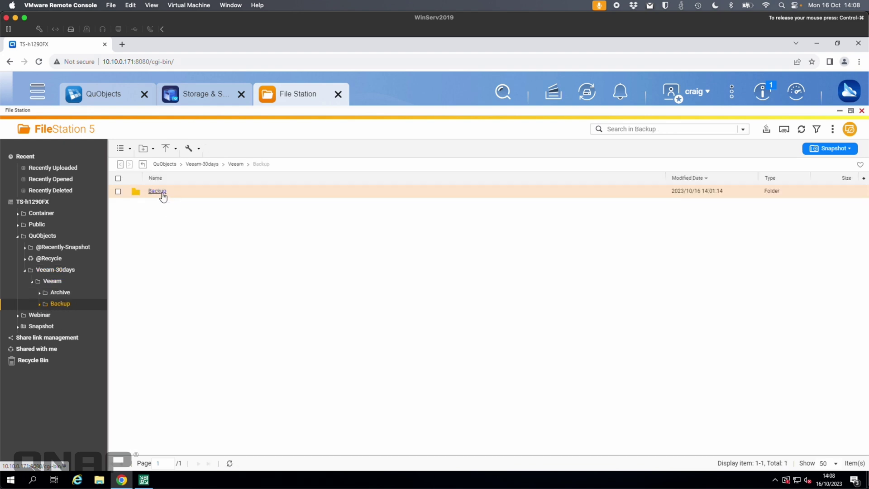
click(163, 194)
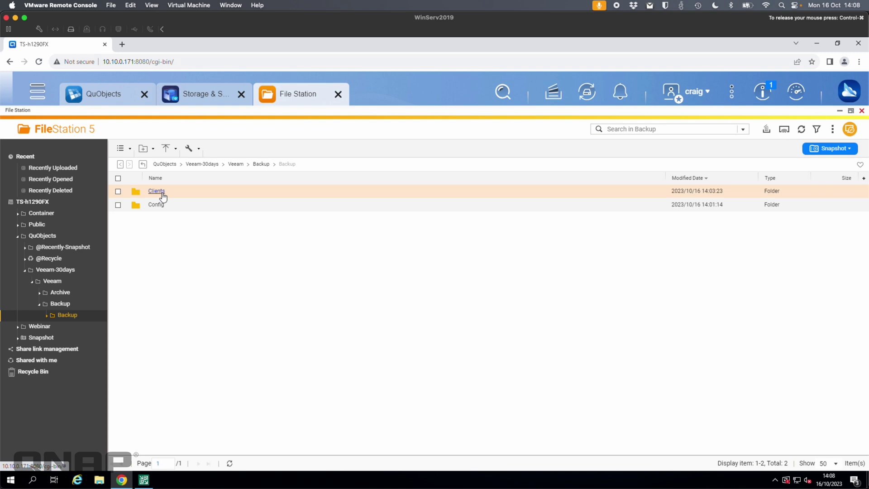
click(160, 193)
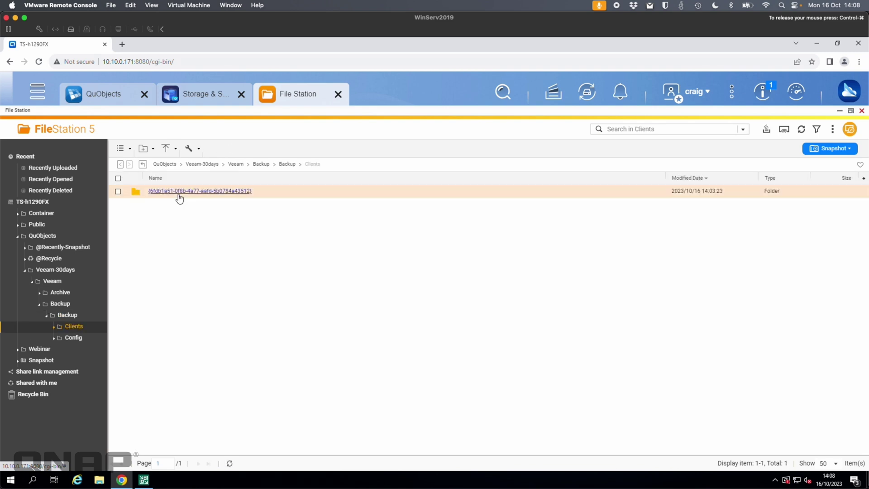
click(230, 194)
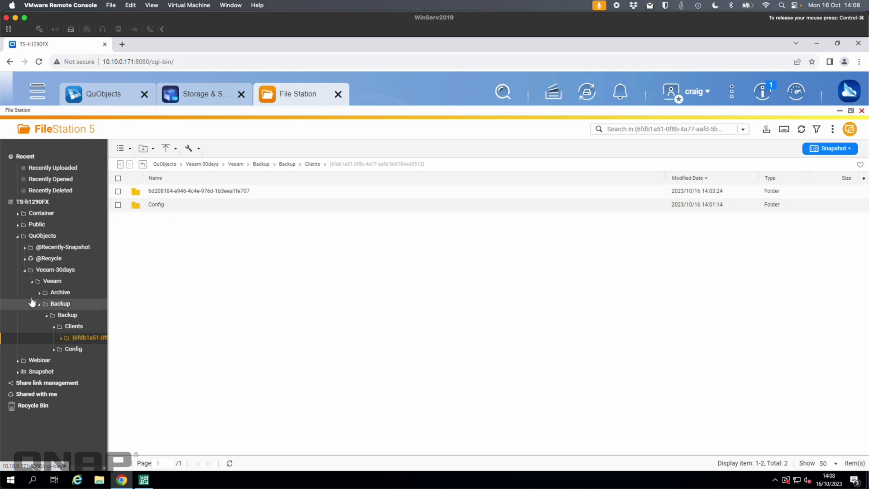
Step: Permanently delete the Veeam folder from QuObjects/Veeam-30days, and clear the deletion entry from the background tasks
click(53, 282)
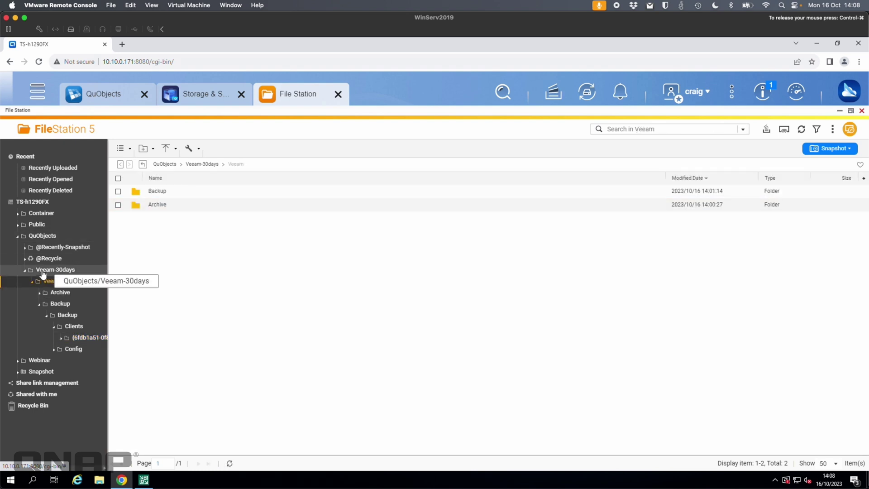
click(43, 272)
click(117, 192)
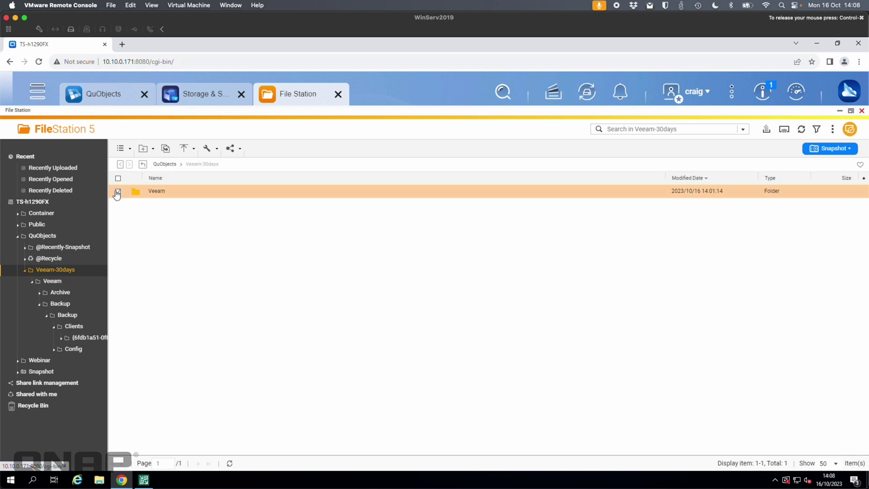
right_click(207, 192)
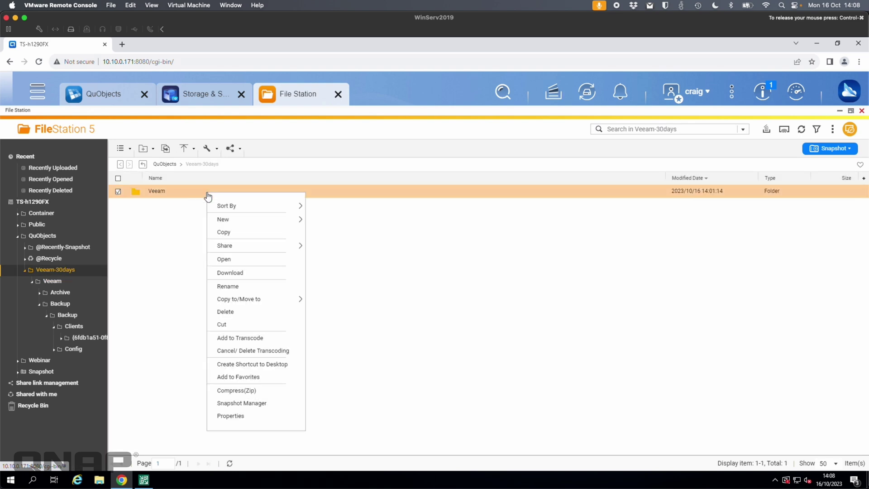
click(243, 312)
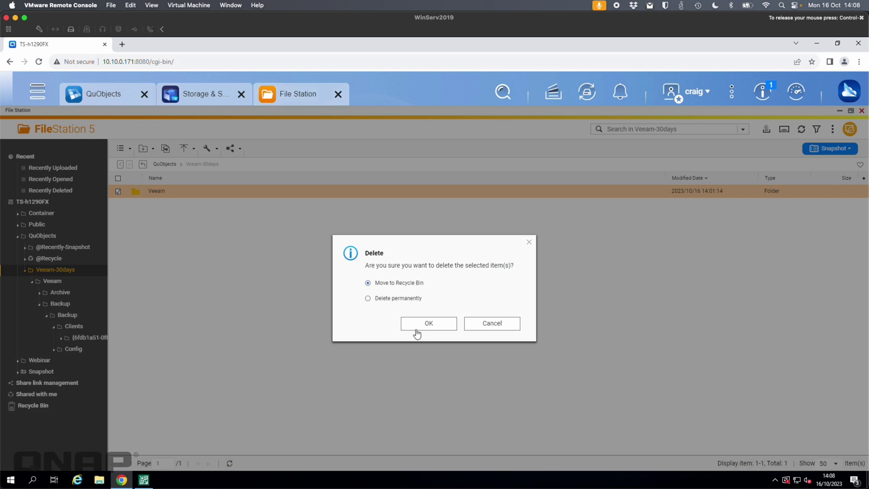
click(401, 298)
click(420, 321)
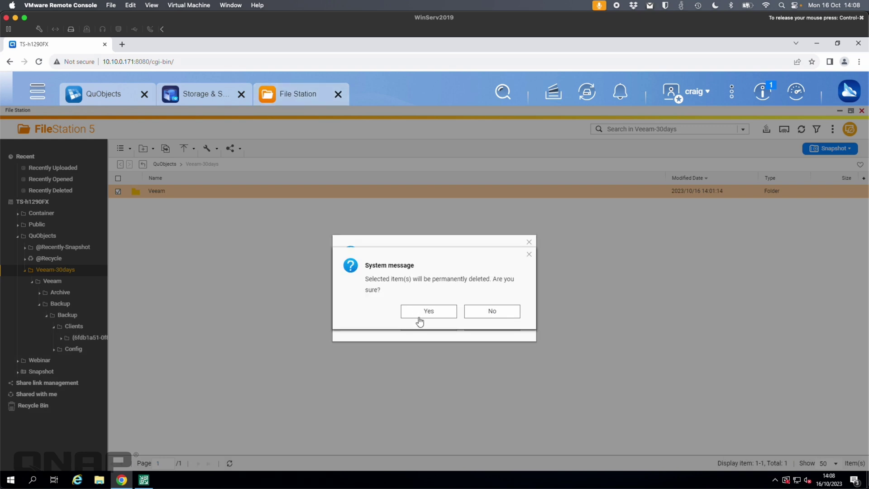
click(430, 313)
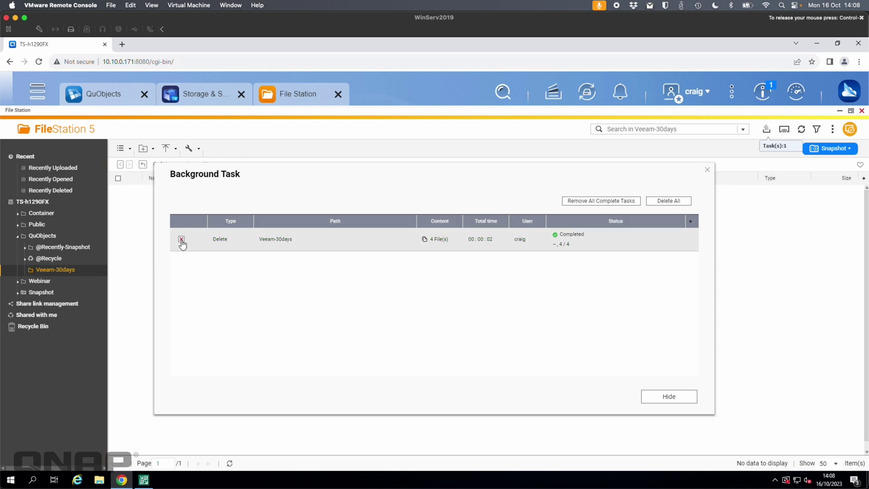
click(182, 239)
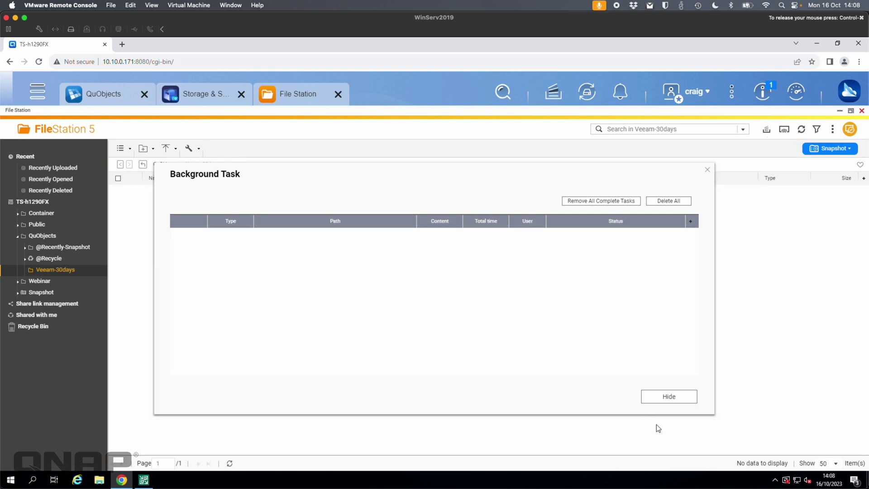
click(669, 398)
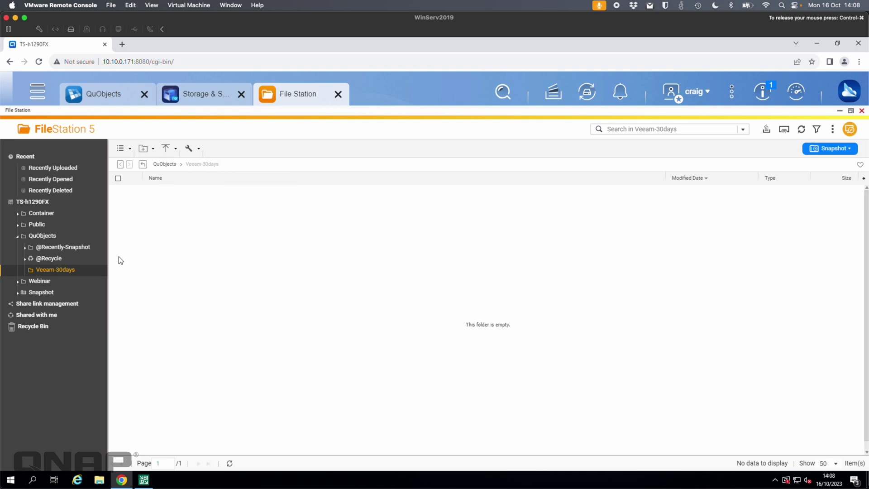
Step: Switch to QuObjects and list the Veeam-30days bucket's objects from the QuObjects storage space with version IDs shown
click(113, 96)
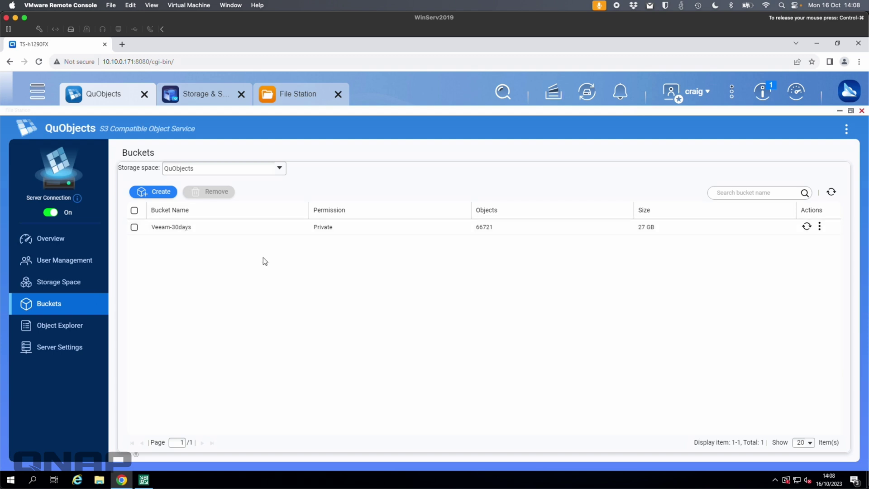
click(52, 324)
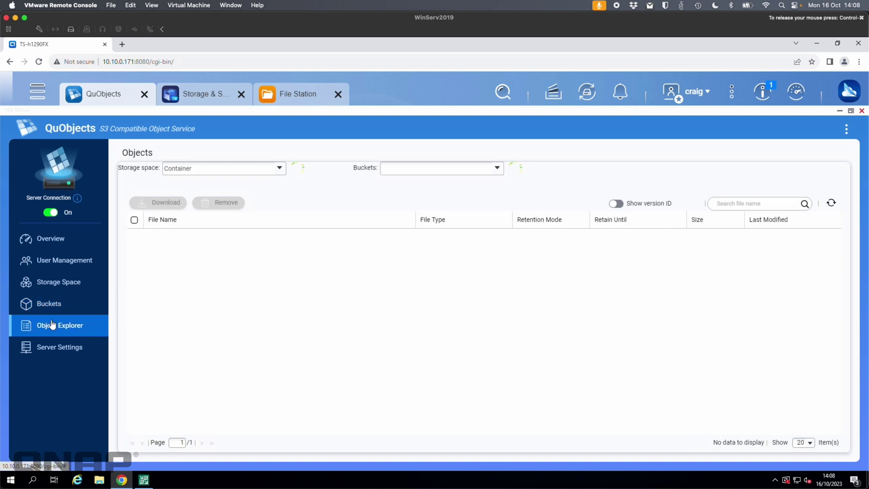
click(225, 178)
click(216, 205)
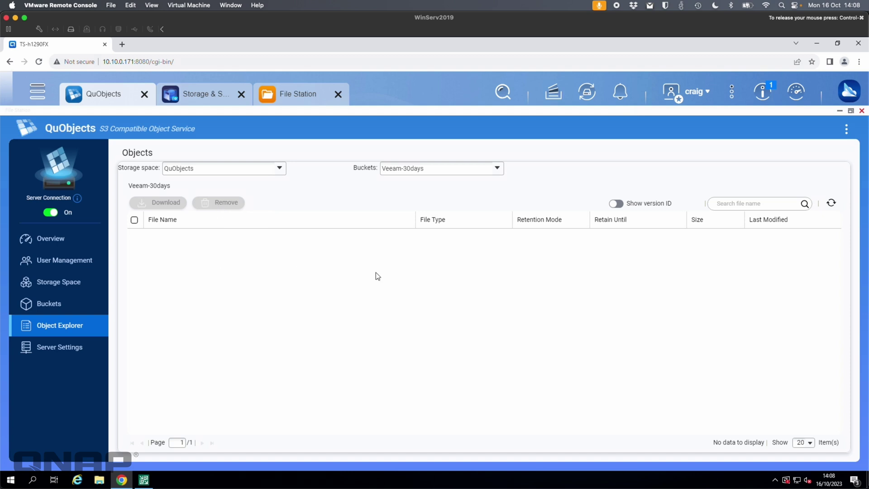
click(467, 170)
click(461, 179)
click(617, 204)
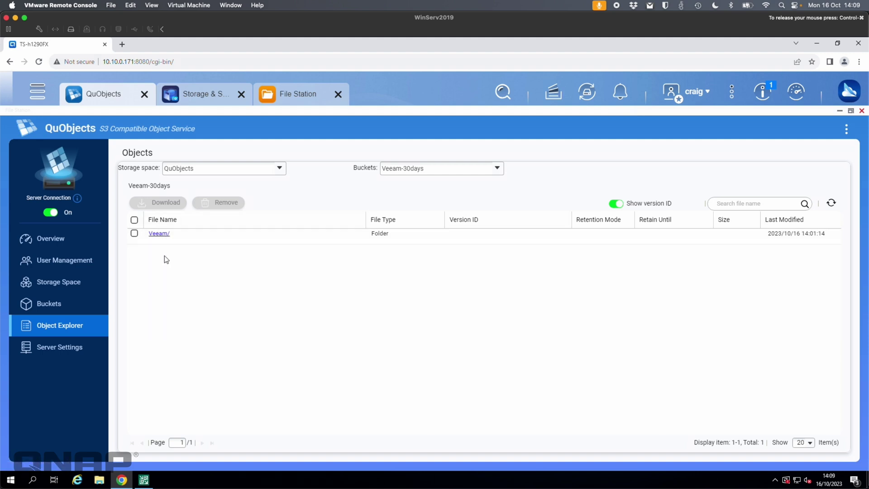
Step: Browse the versioned objects through Veeam, Backup, Backup, Clients and the client GUID folder into the 6d208184-e946-4c4e-976d-1b3eea1fe707 folder
click(159, 234)
click(158, 234)
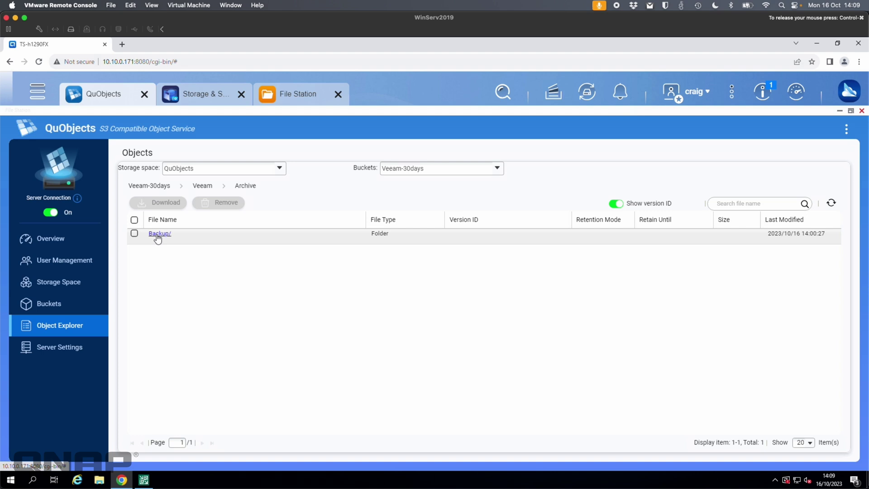
click(203, 187)
click(161, 249)
click(163, 234)
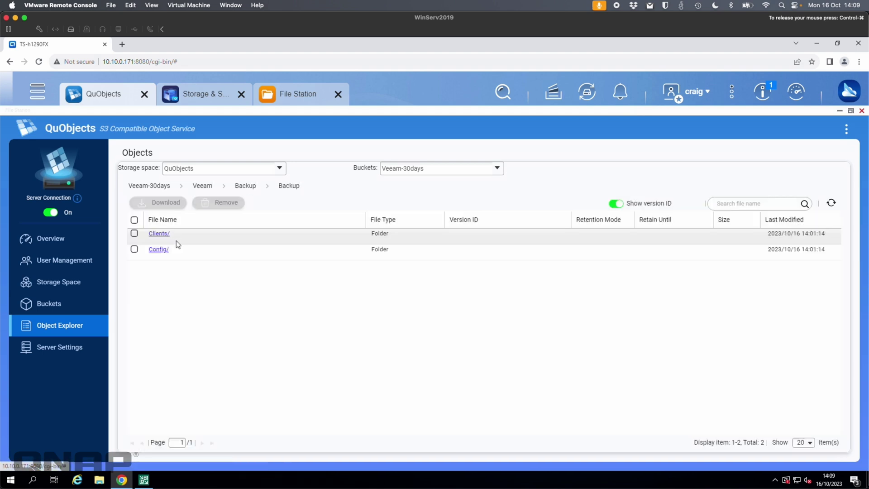
click(160, 233)
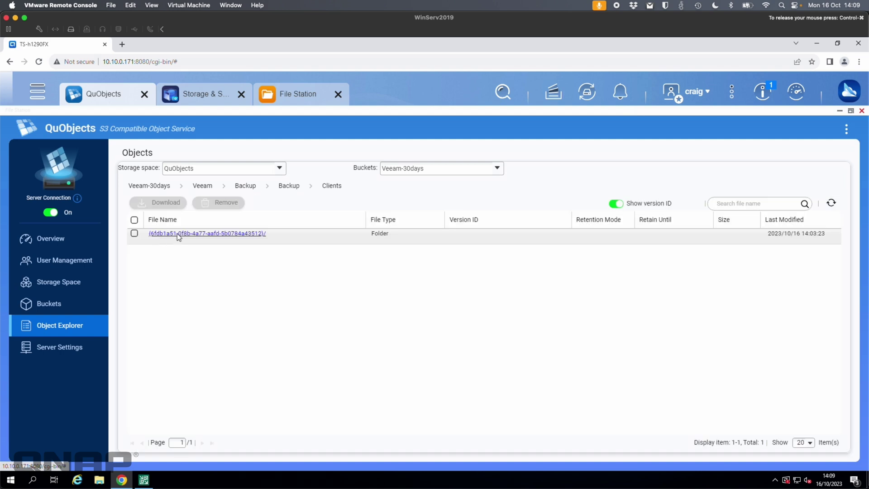
click(178, 234)
click(160, 249)
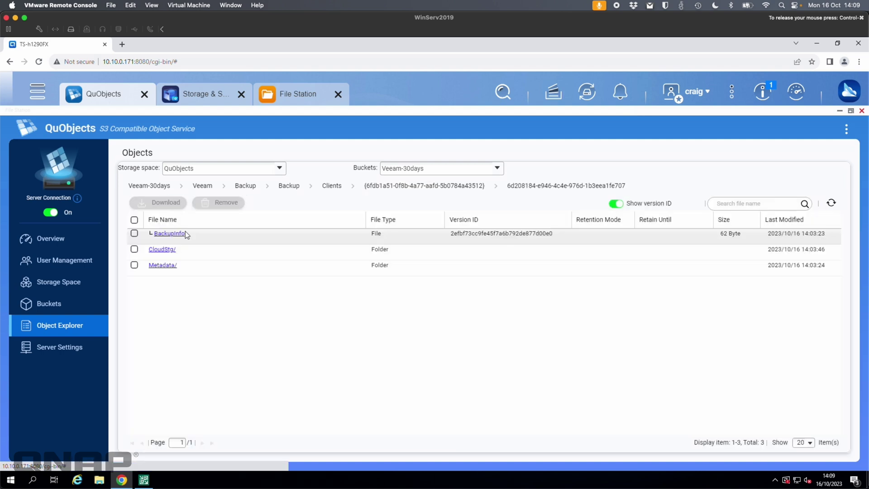
Step: Inspect the Metadata folder's versioned objects, and switch to File Station to refresh the Veeam-30days folder
click(161, 267)
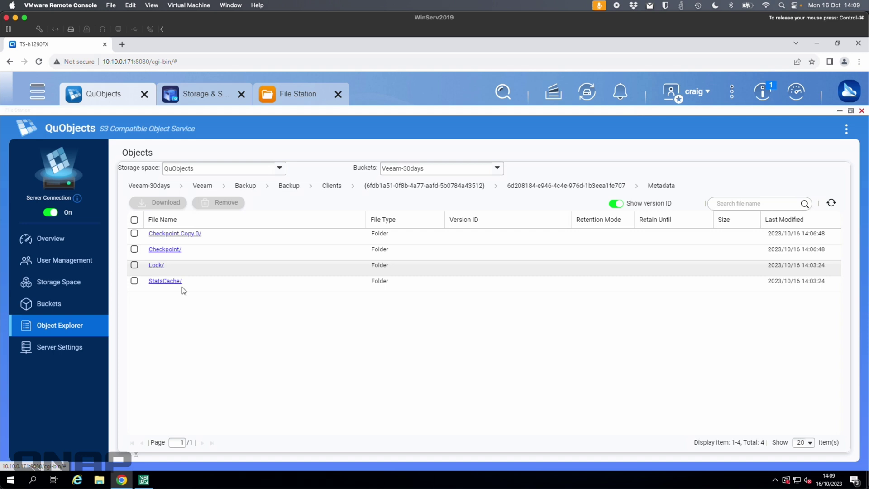
click(55, 243)
click(268, 103)
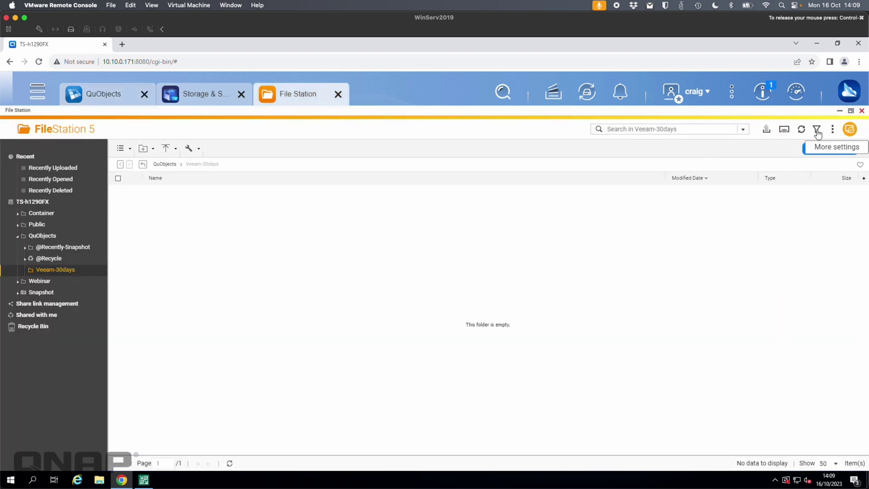
click(801, 129)
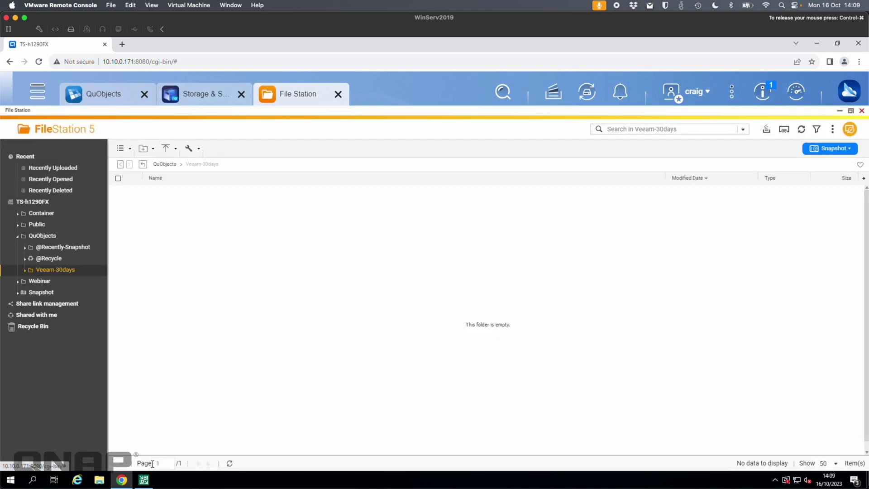
Step: Switch to Veeam Backup and Replication and start the Win10-backup-30days job again
click(144, 480)
click(354, 246)
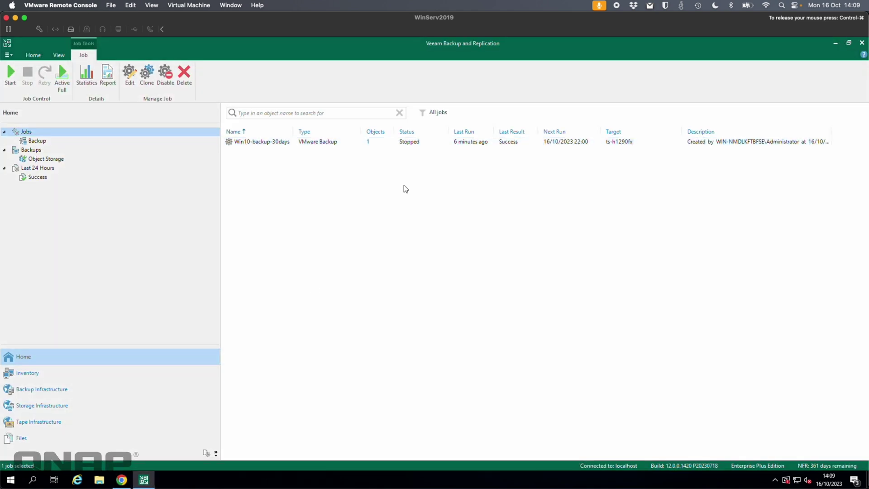
click(320, 144)
right_click(321, 144)
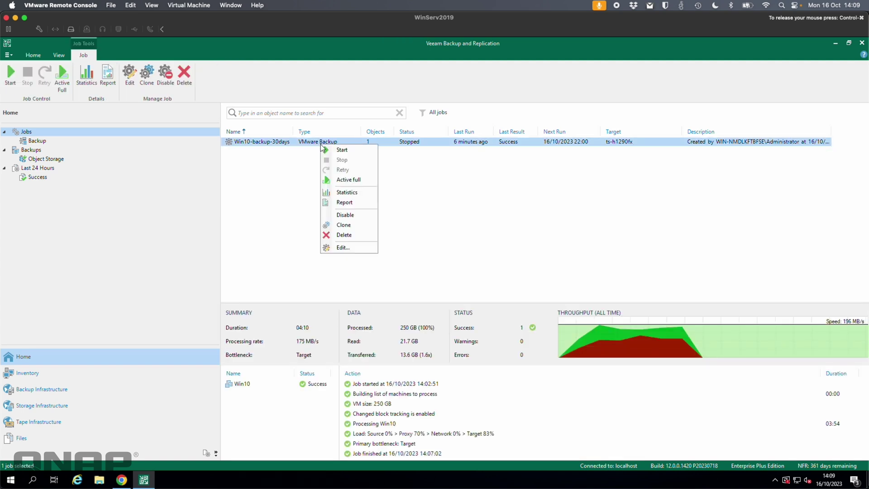
click(336, 151)
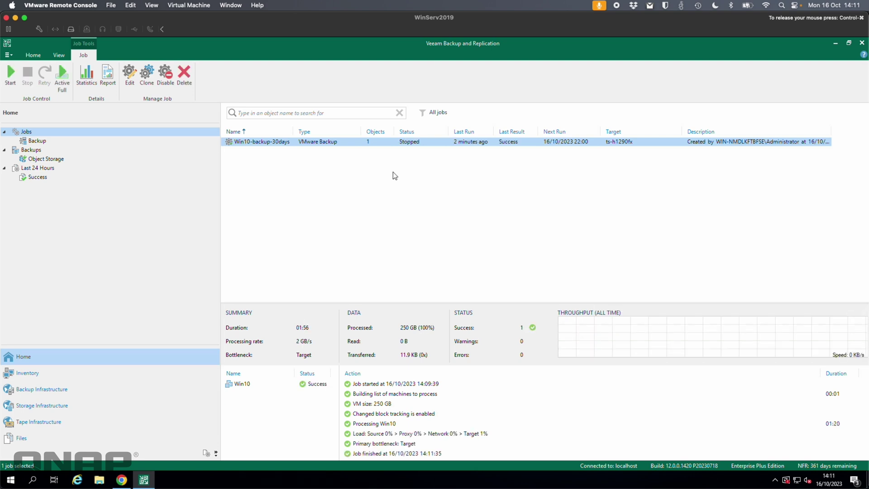
Step: Review the finished Win10-backup-30days job's summary and action log
click(455, 228)
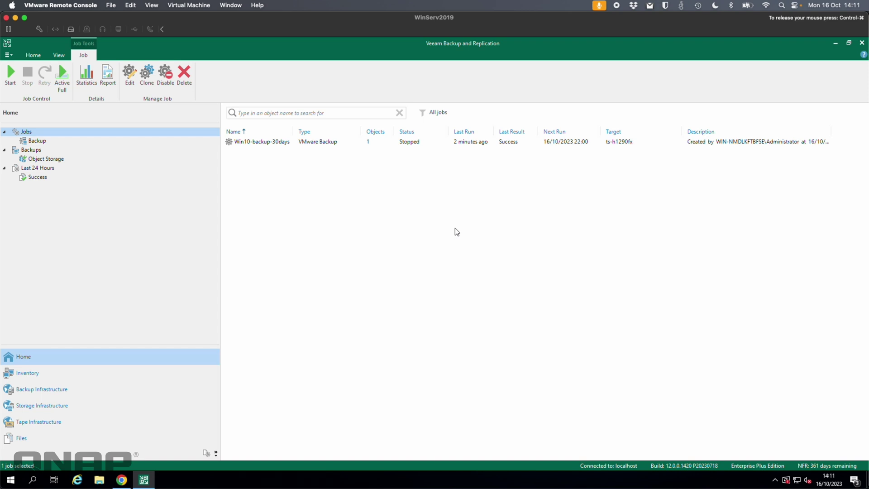
click(317, 142)
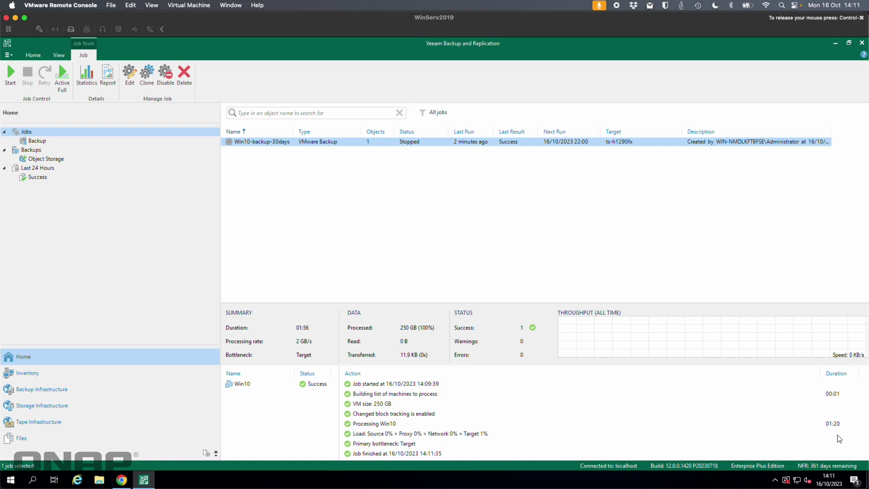
click(403, 199)
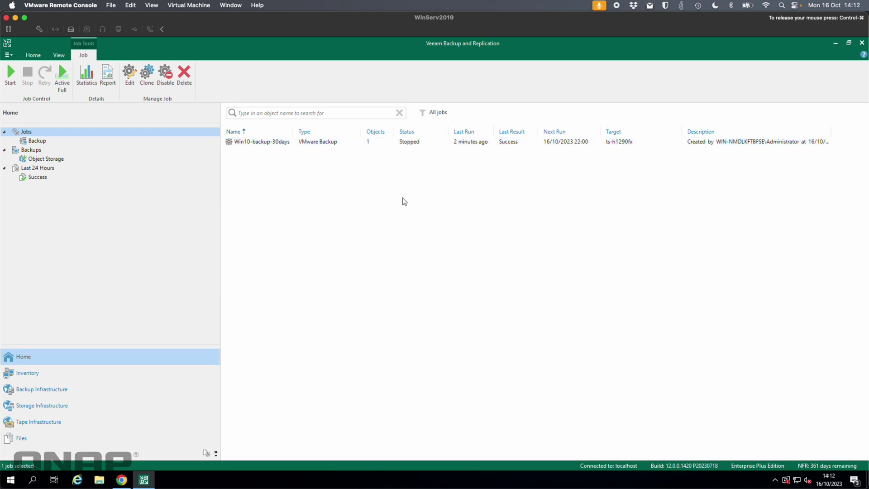
Step: Switch back to File Station, refresh the Veeam-30days folder and look inside its Veeam folder
click(121, 480)
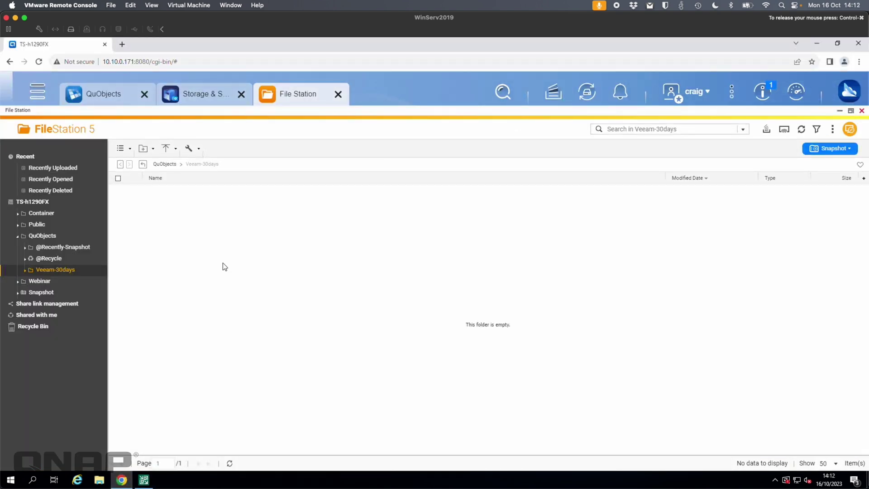
click(803, 129)
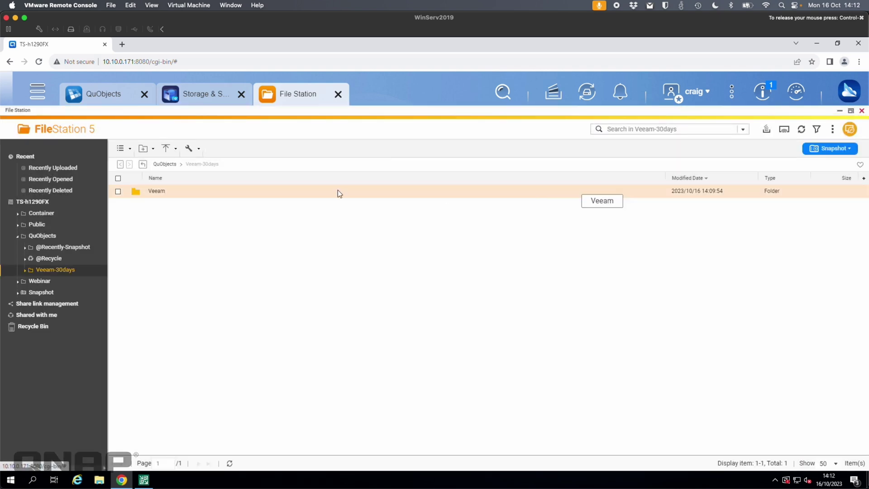
double_click(159, 194)
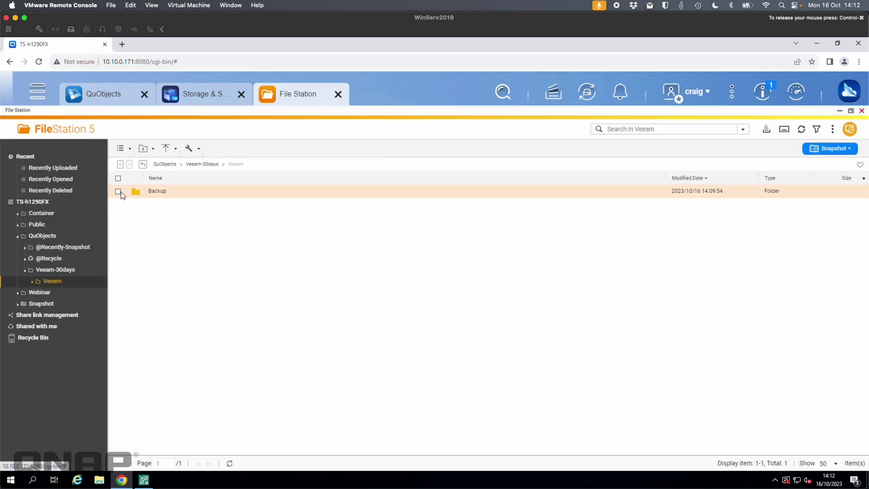
Step: Permanently delete the Veeam folder from Veeam-30days, hide the background task list and refresh the folder
click(56, 272)
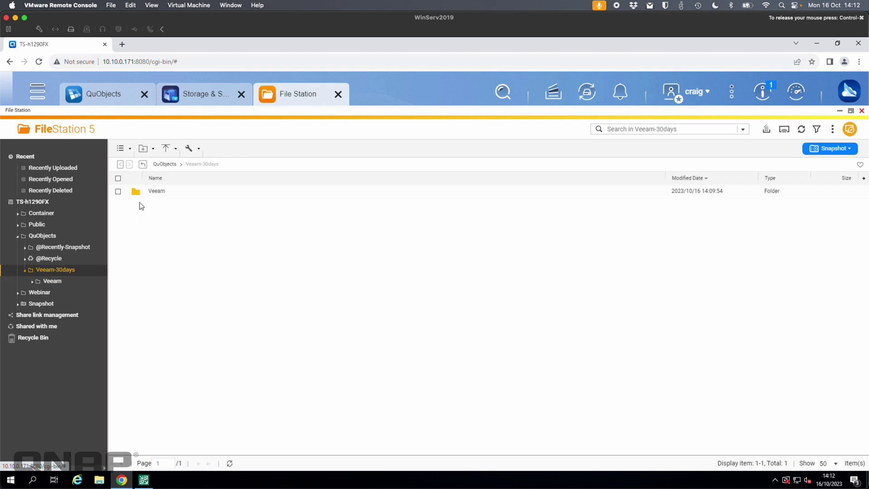
click(119, 194)
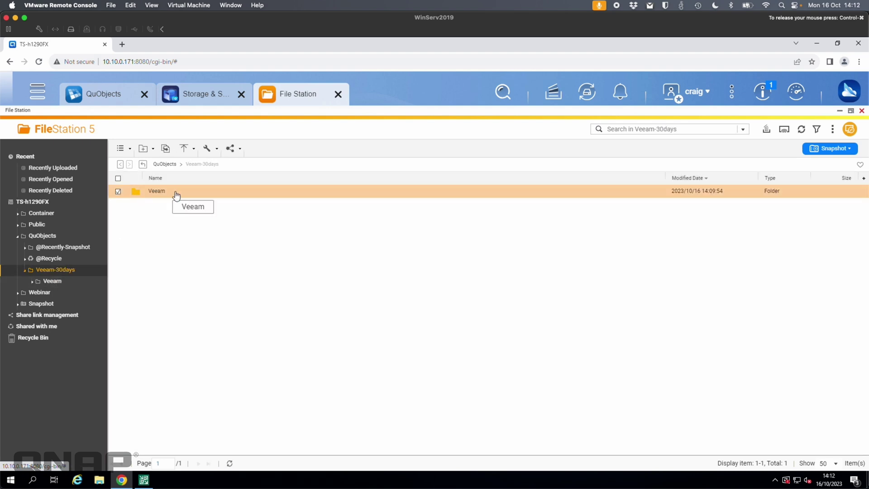
right_click(175, 191)
click(224, 312)
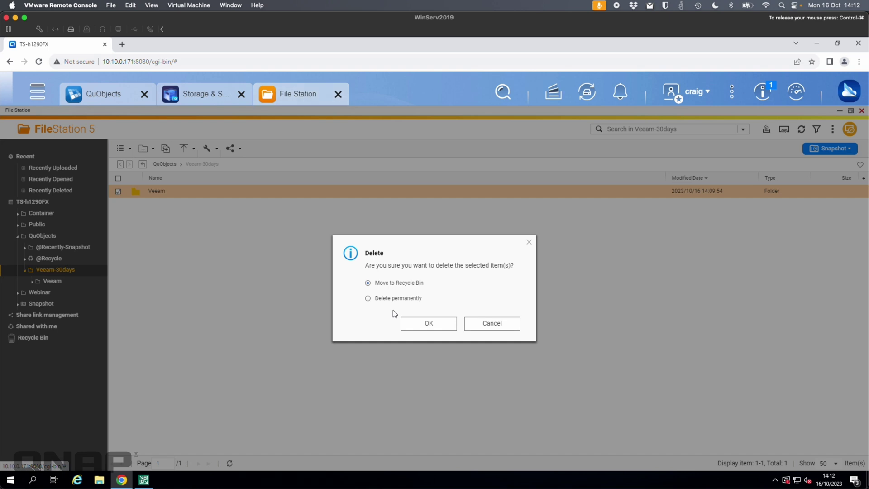
click(406, 299)
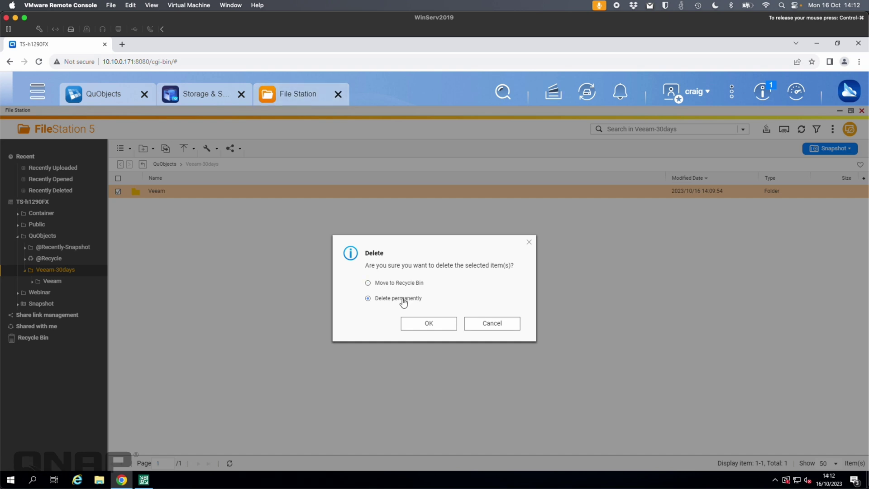
click(421, 323)
click(430, 312)
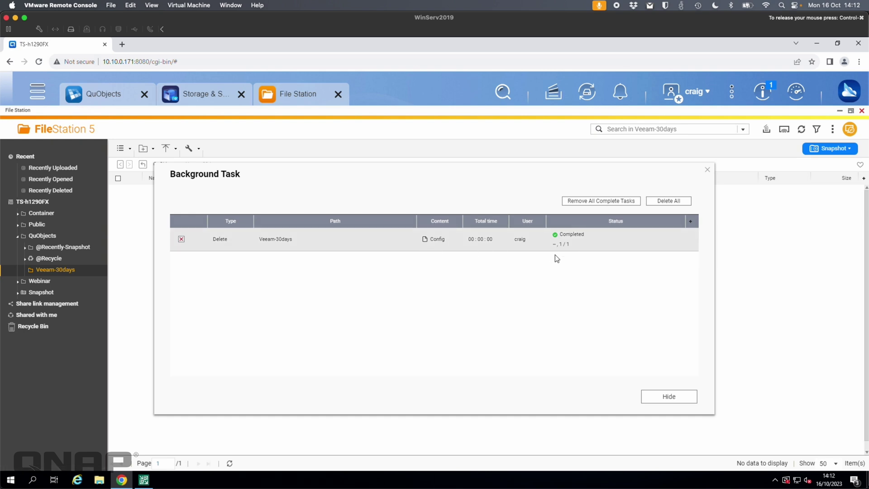
click(669, 396)
click(801, 130)
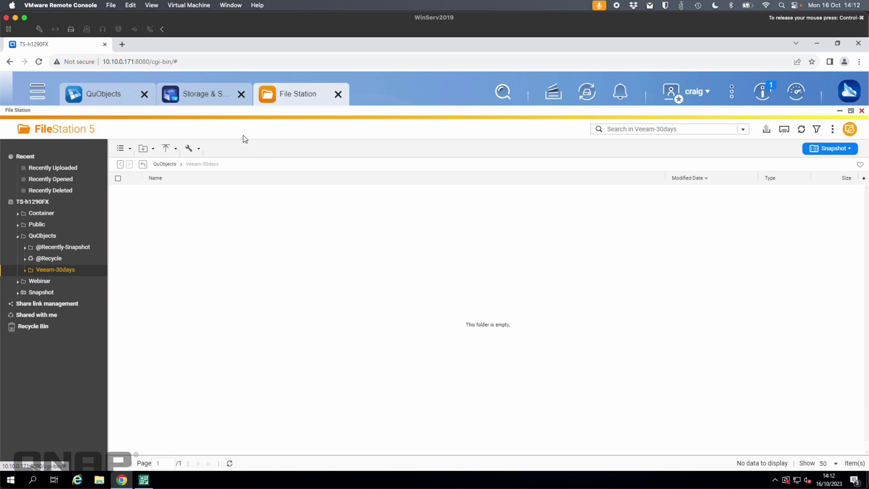
Step: Switch to QuObjects and refresh the Veeam-30days bucket's object count and size
click(114, 97)
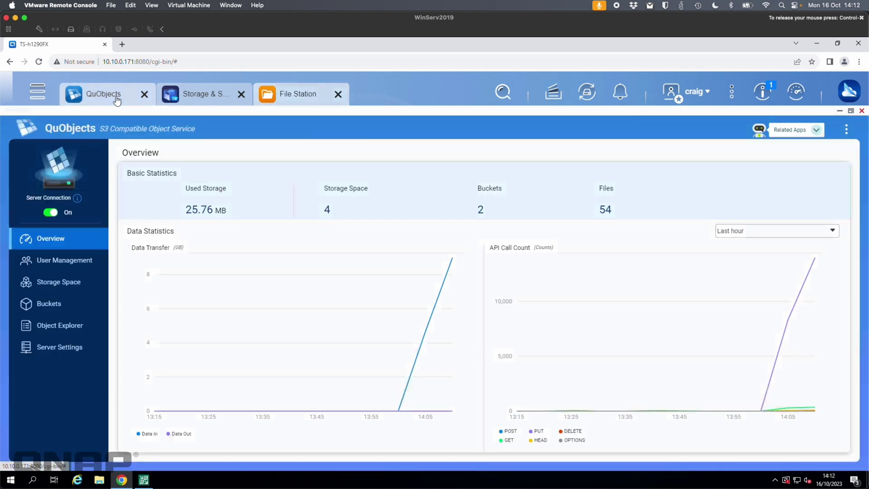
click(59, 301)
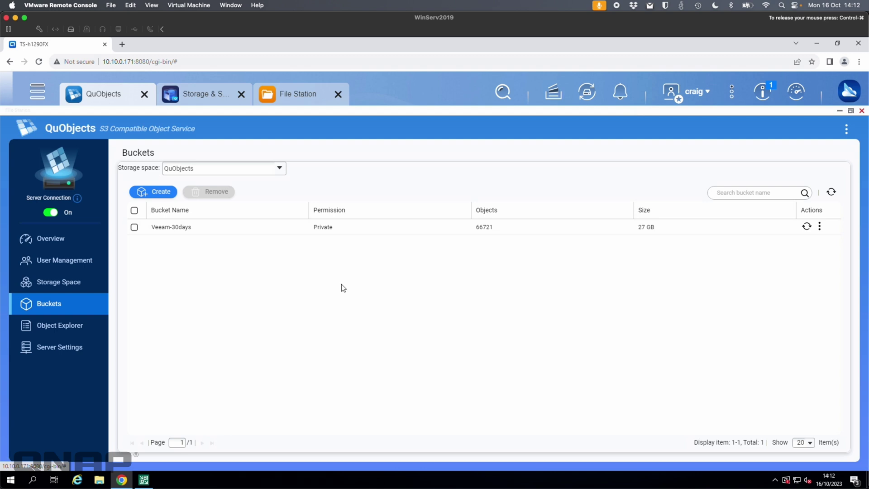
click(807, 226)
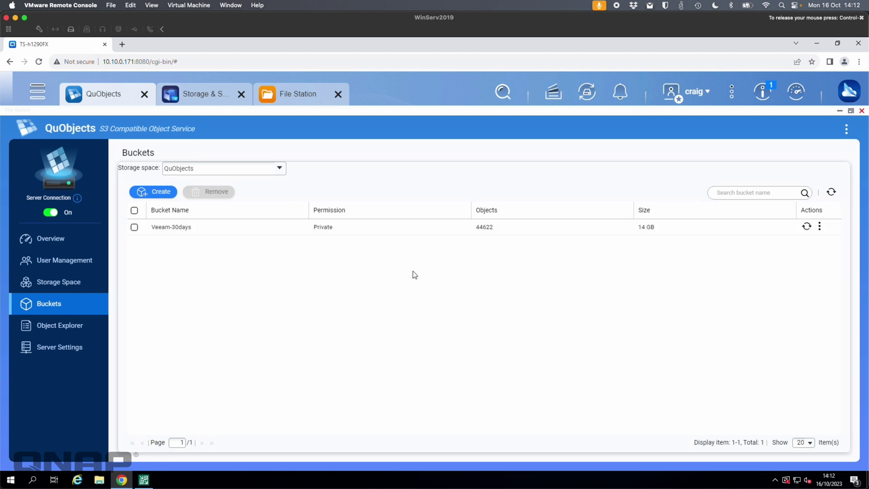
Step: Try to remove the Veeam-30days bucket together with its objects
click(134, 227)
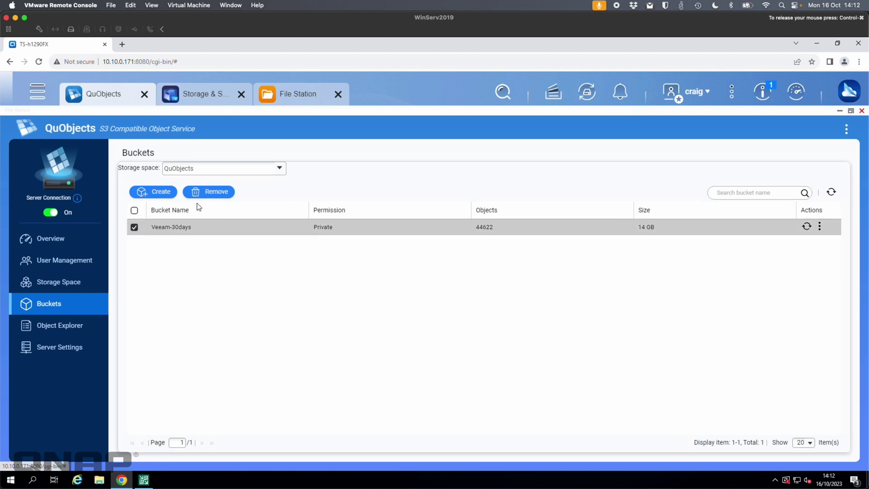
click(217, 192)
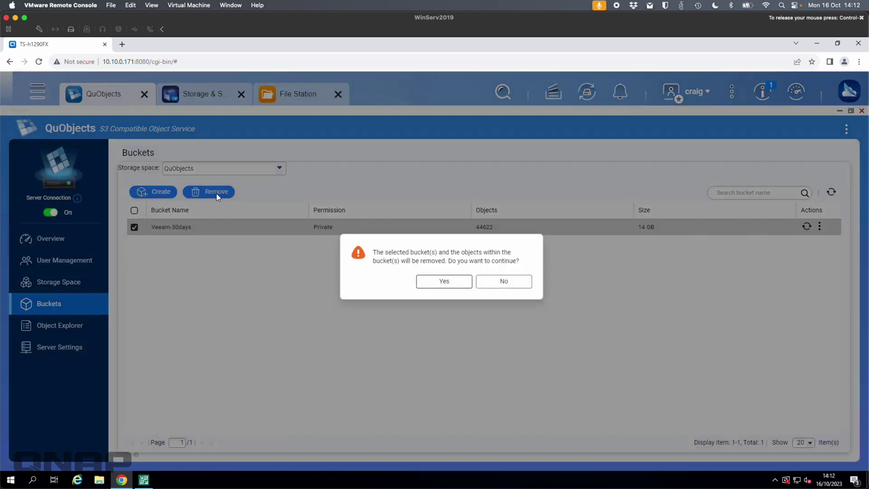
click(441, 282)
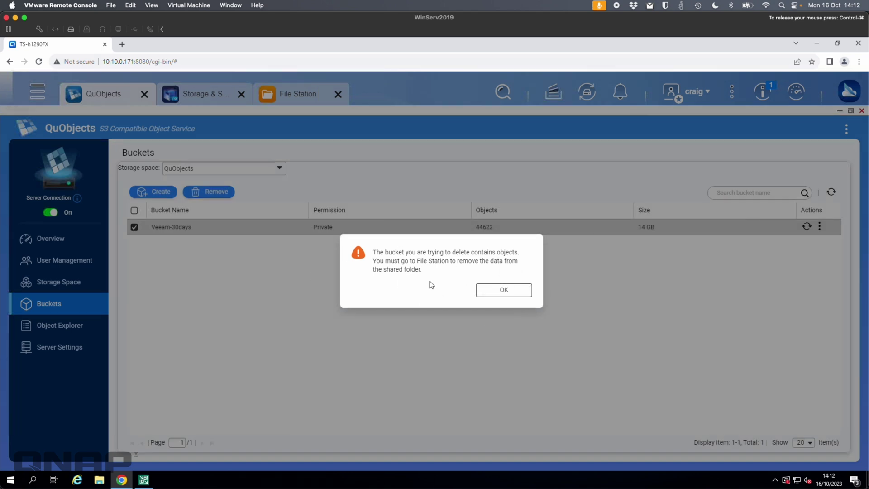
click(499, 291)
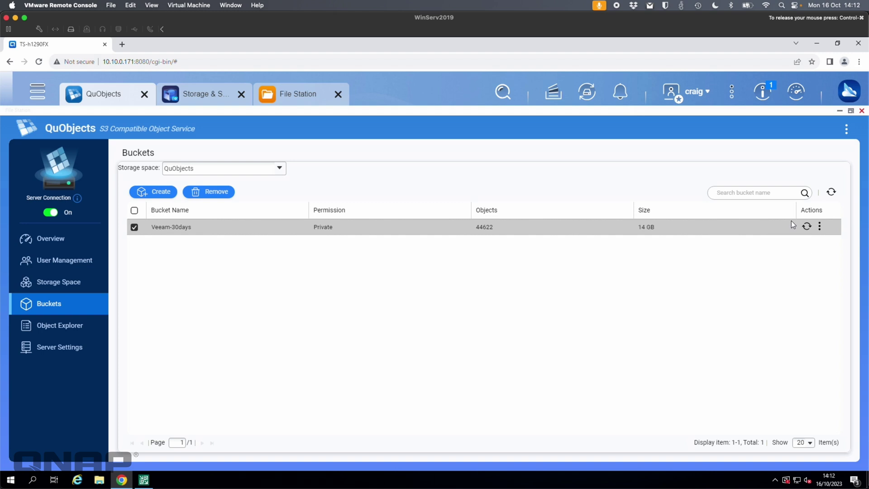
Step: View the Veeam-30days bucket's contents in File Station from the bucket's actions, and close that extra window
click(819, 226)
click(817, 251)
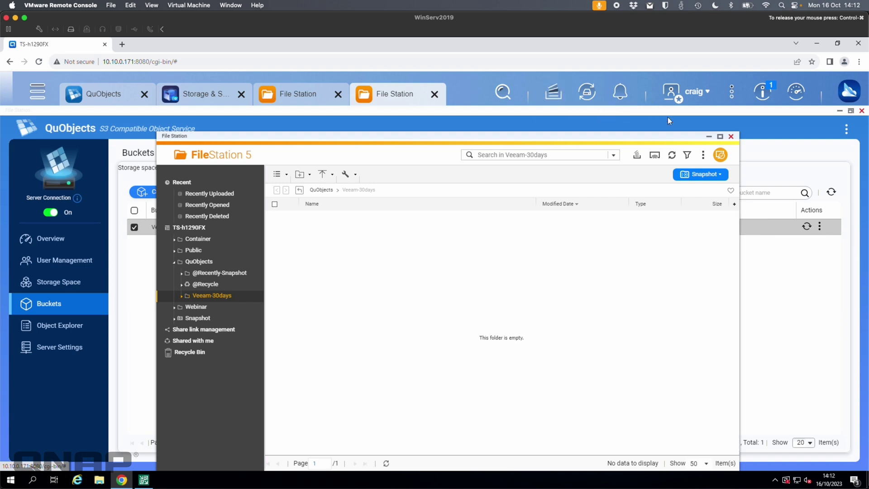
click(731, 137)
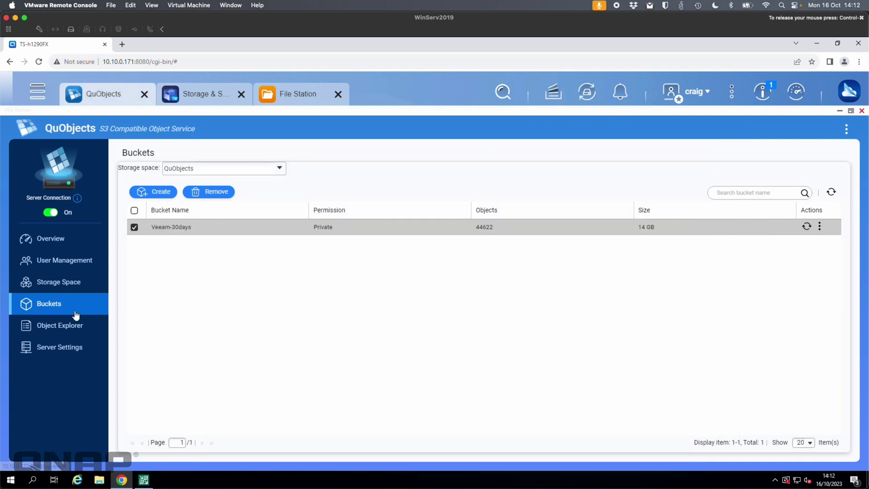
Step: Browse the Veeam-30days bucket's versioned objects through Veeam and Backup into the inner Backup folder
click(59, 330)
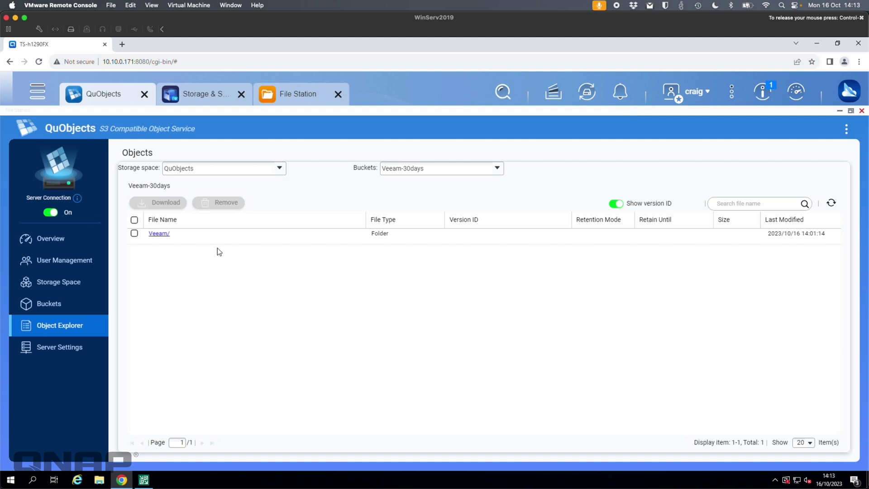
click(159, 235)
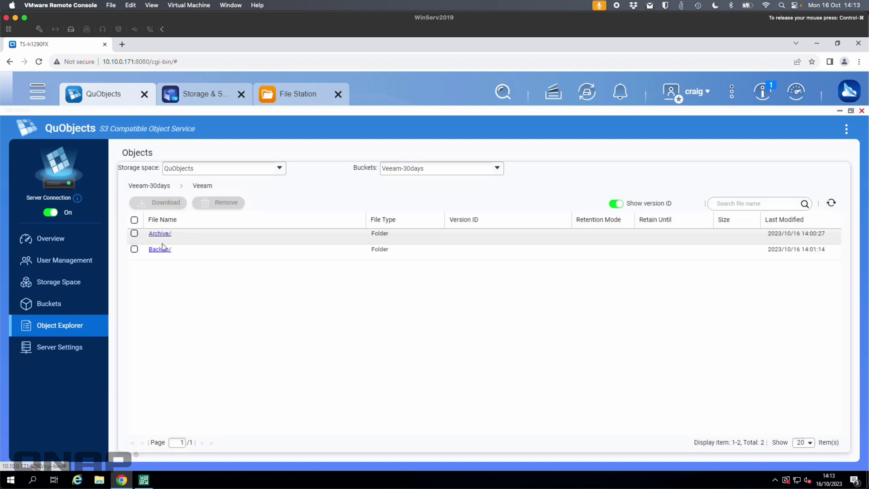
click(161, 250)
click(160, 234)
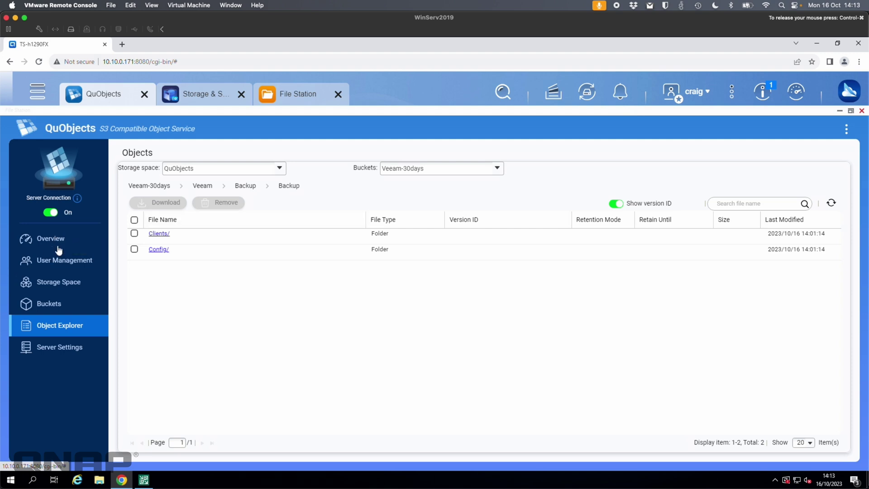
Step: Show the QuObjects overview statistics, and switch to Veeam Backup and Replication
click(75, 245)
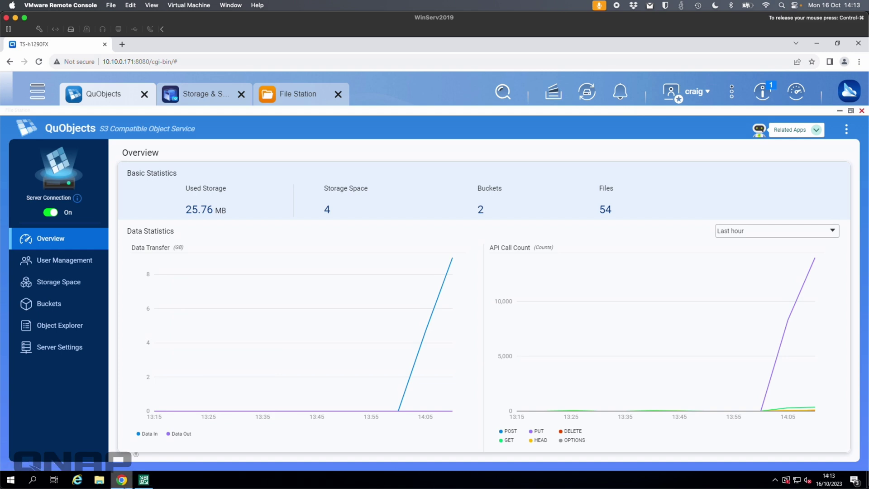
click(144, 479)
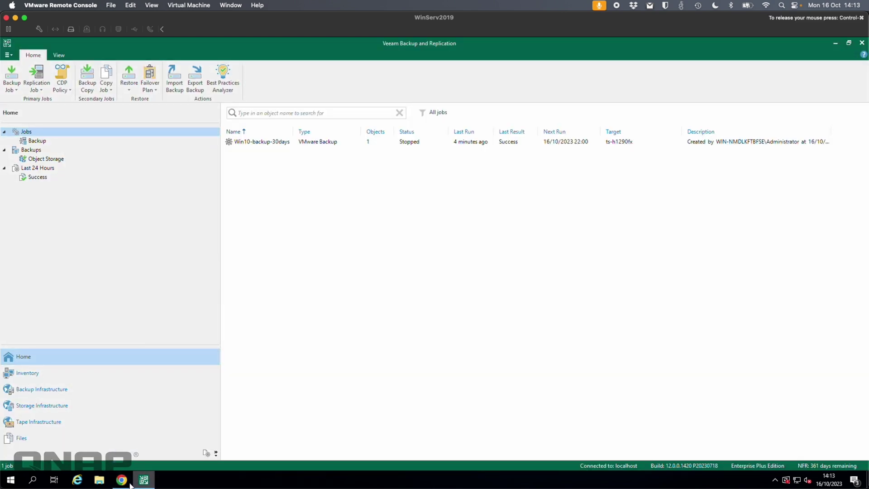